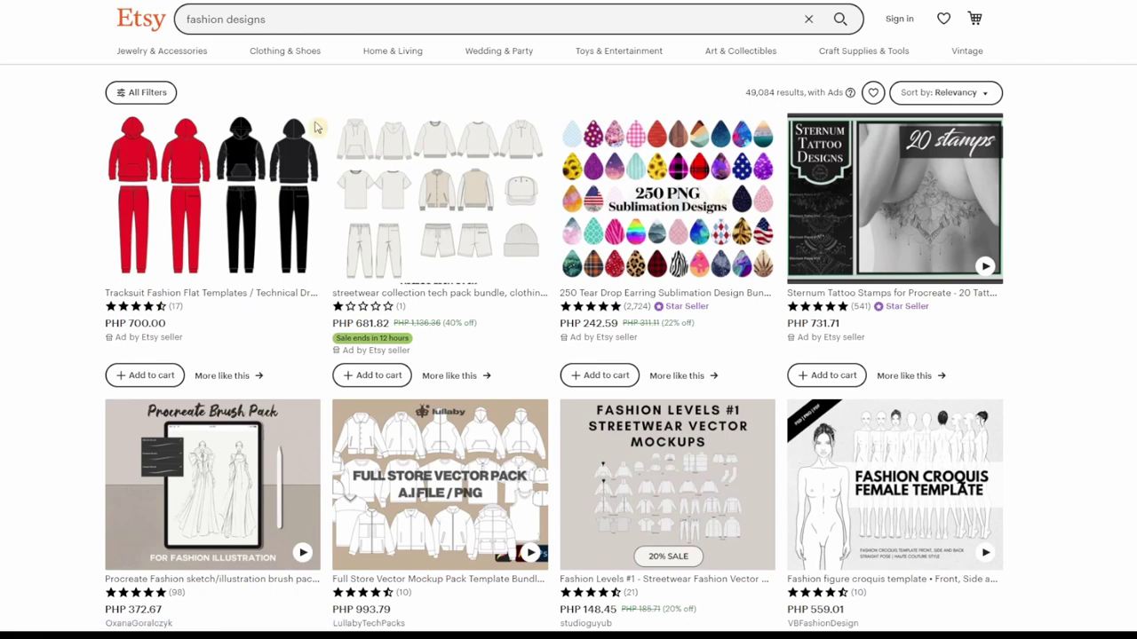
# Step: Scroll down through the Etsy fashion design listings and back up again
pyautogui.scroll(-2, 98, 270)
pyautogui.scroll(-2, 98, 263)
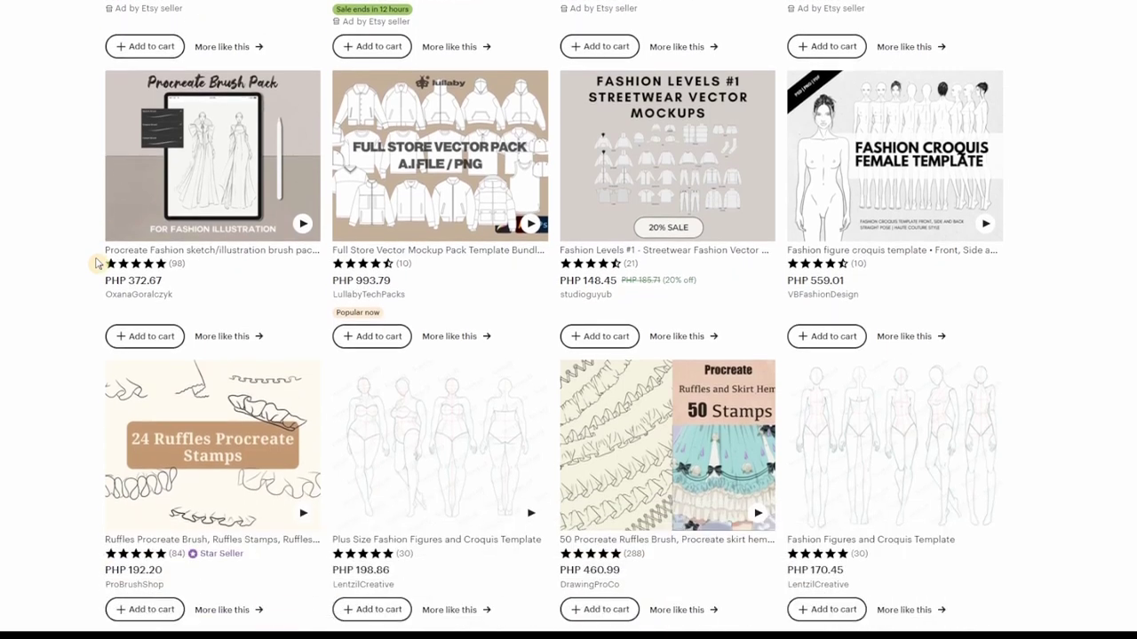
pyautogui.scroll(-2, 97, 264)
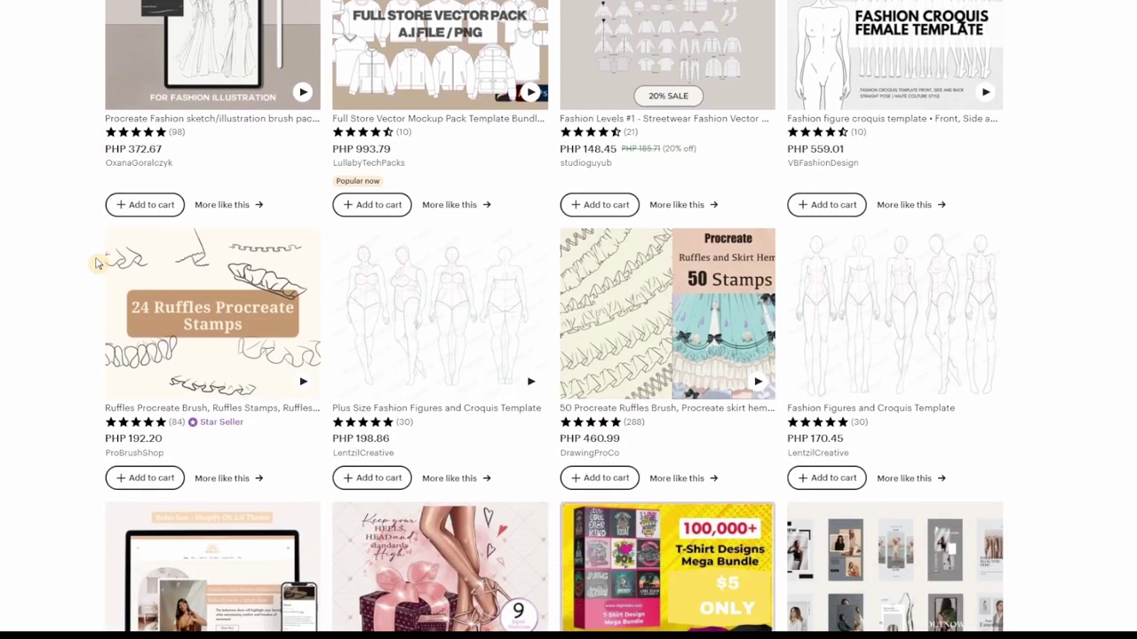
pyautogui.scroll(-2, 97, 264)
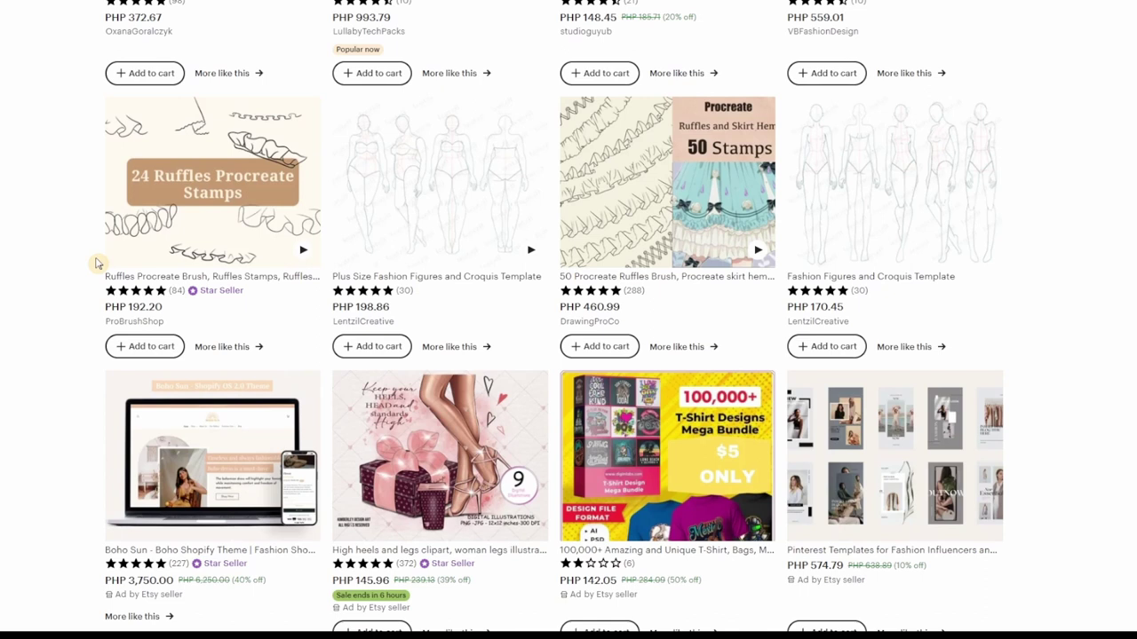
pyautogui.scroll(-1, 97, 264)
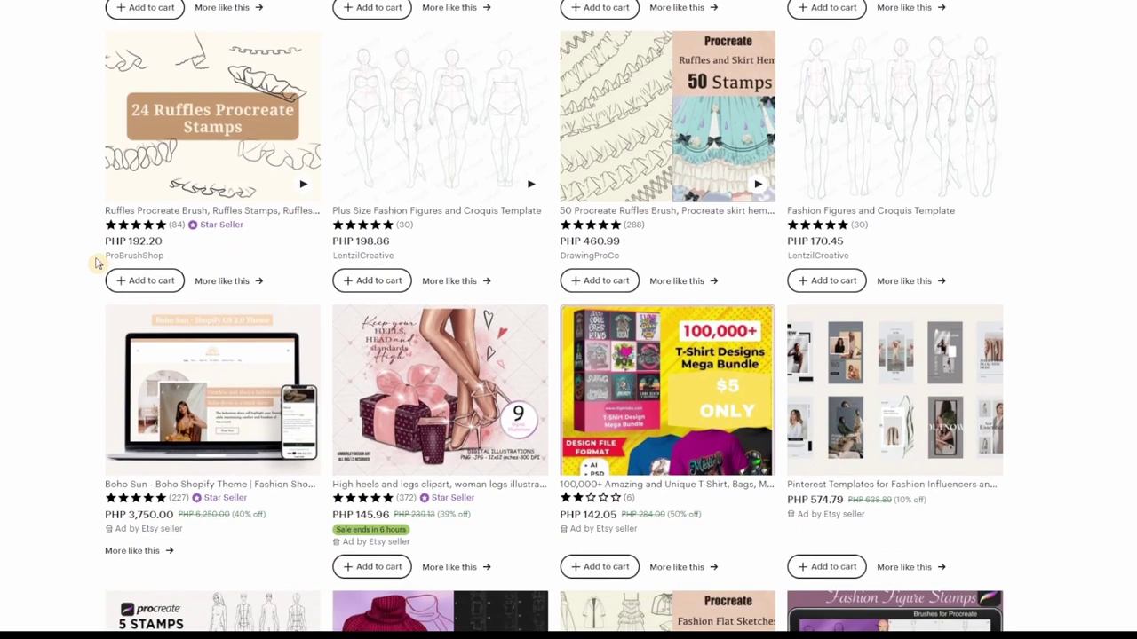
pyautogui.scroll(-1, 98, 264)
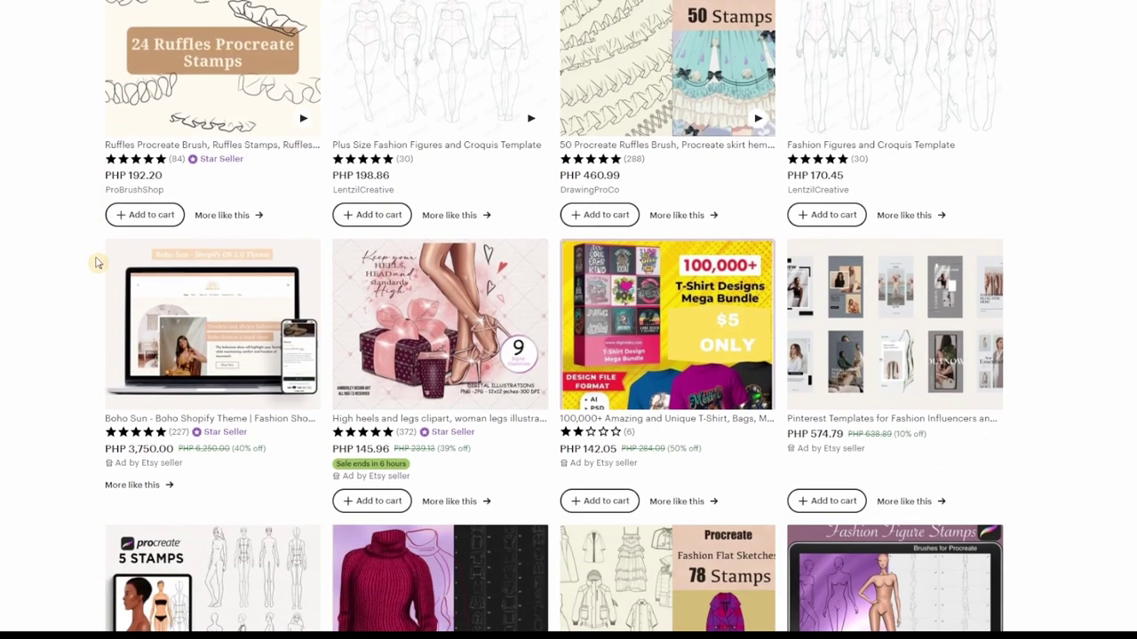
pyautogui.scroll(-1, 98, 264)
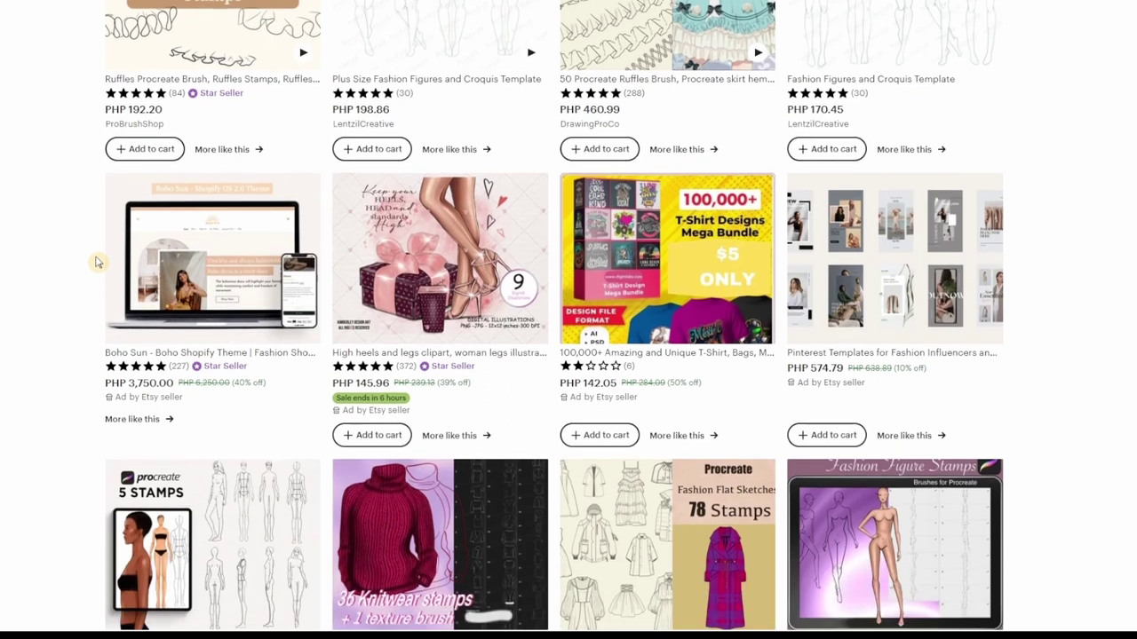
pyautogui.scroll(-1, 98, 262)
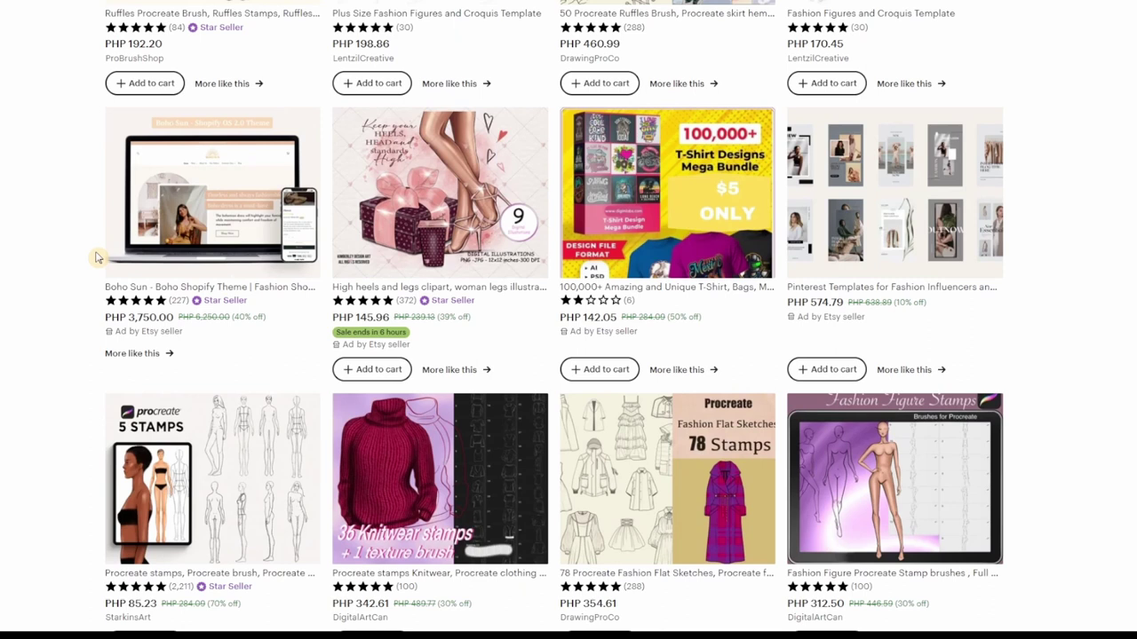
pyautogui.scroll(-2, 98, 257)
pyautogui.scroll(4, 98, 258)
pyautogui.scroll(3, 98, 258)
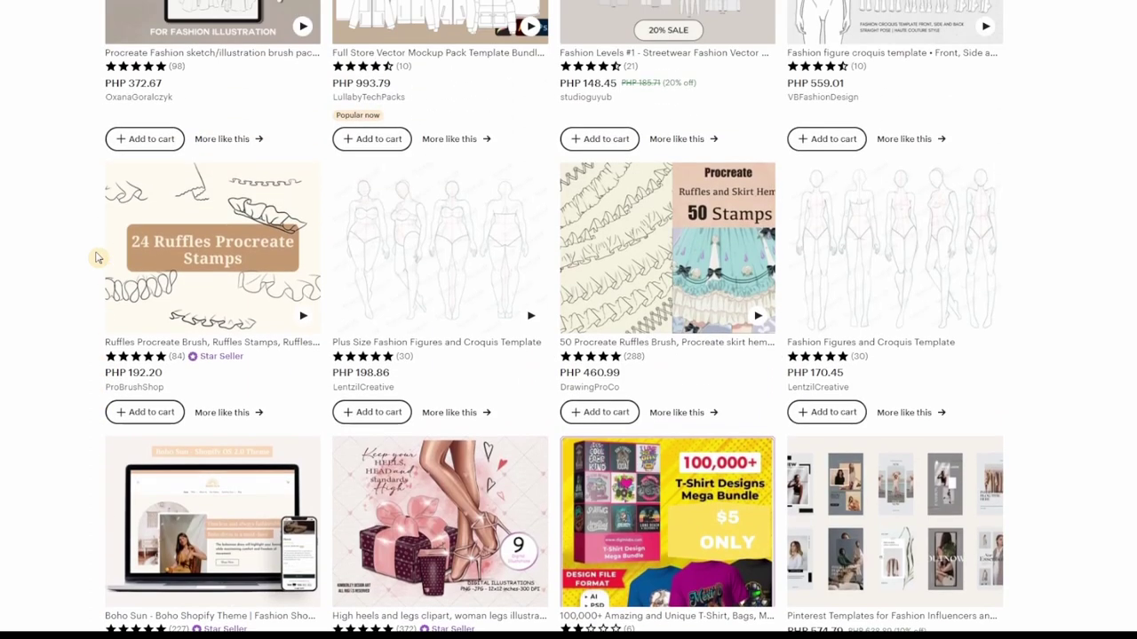
pyautogui.scroll(5, 97, 258)
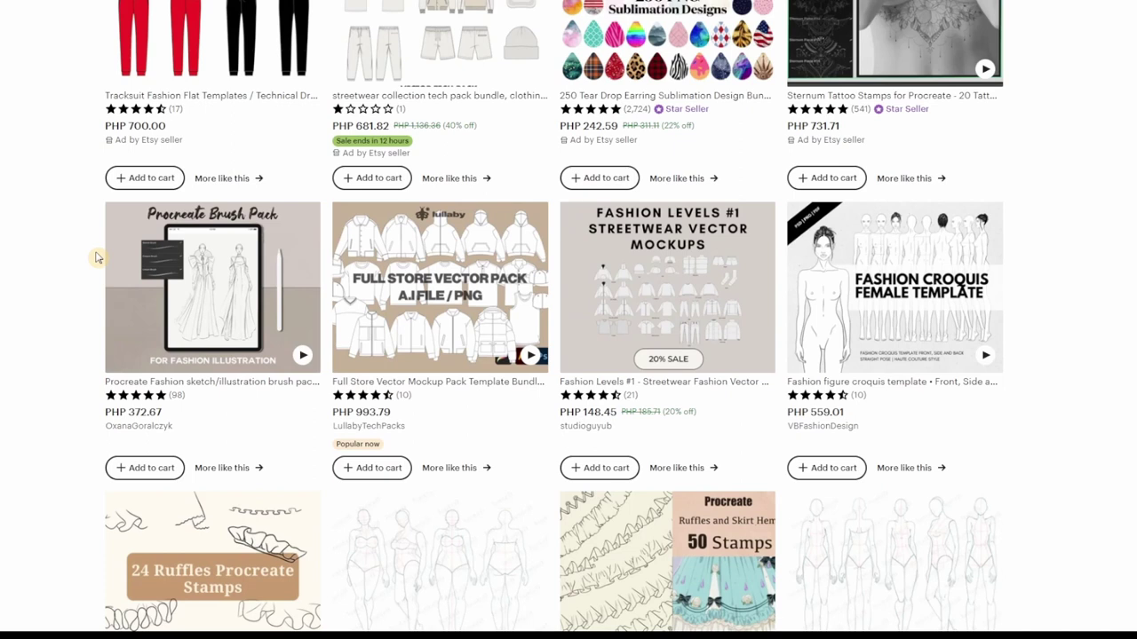
pyautogui.scroll(3, 98, 258)
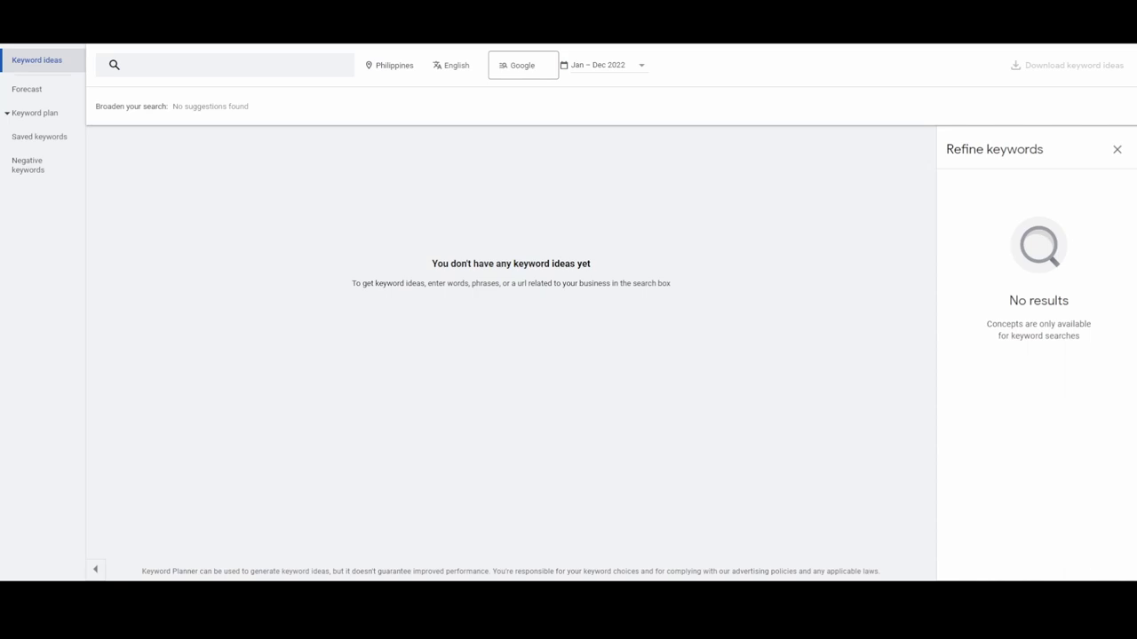
# Step: Get Keyword Planner ideas for the starting keyword 'fashion design'
pyautogui.click(279, 70)
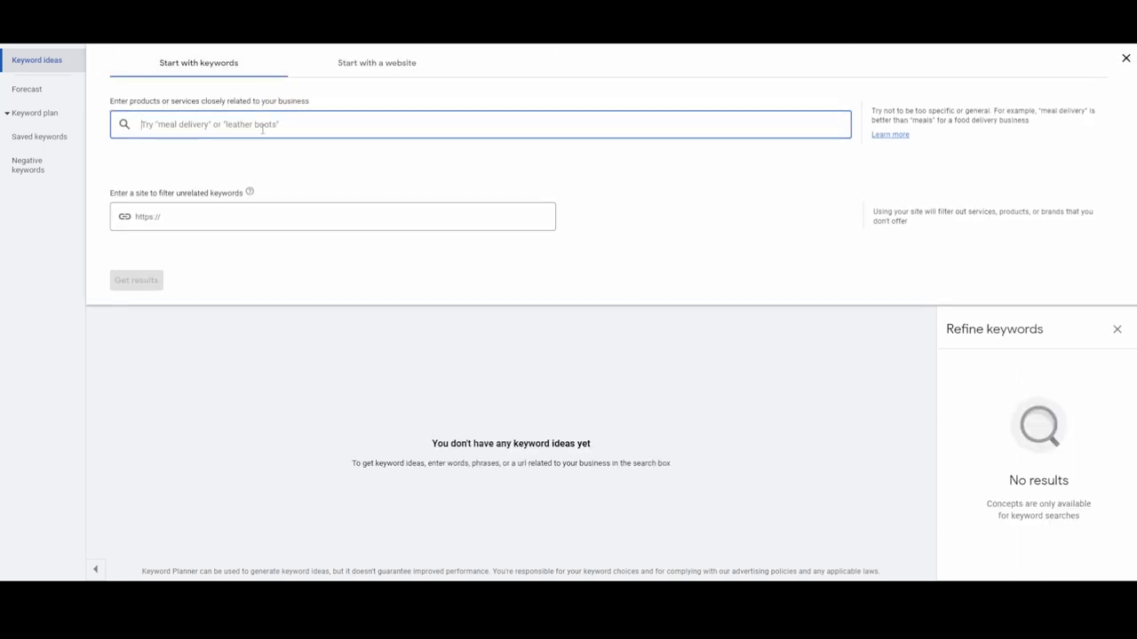
pyautogui.write('fashion des')
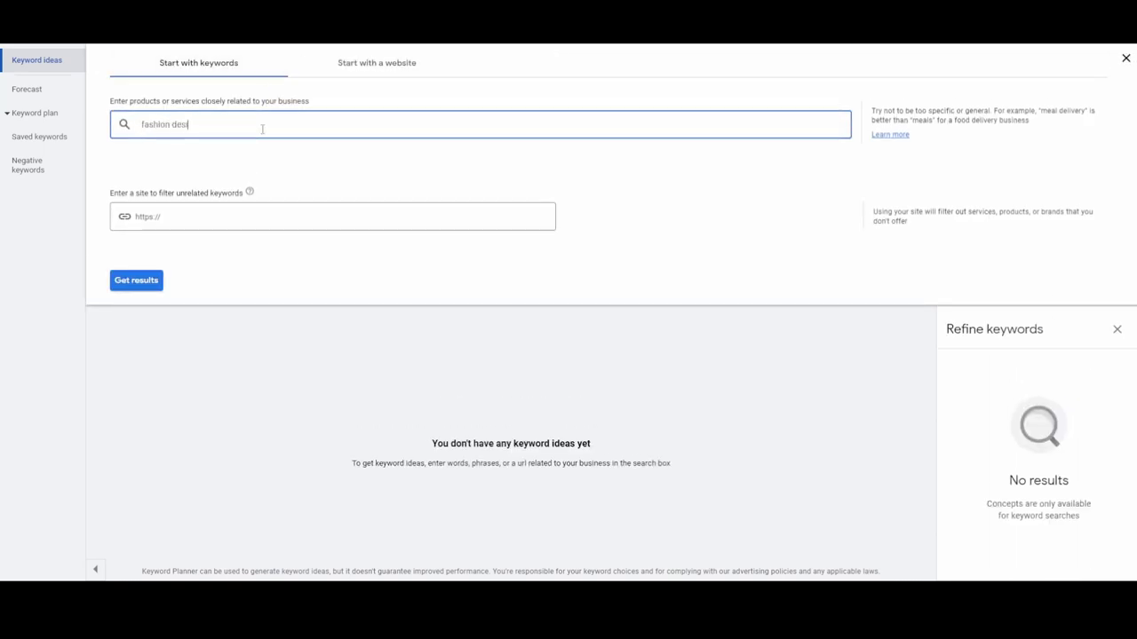
pyautogui.write('ign')
pyautogui.click(151, 284)
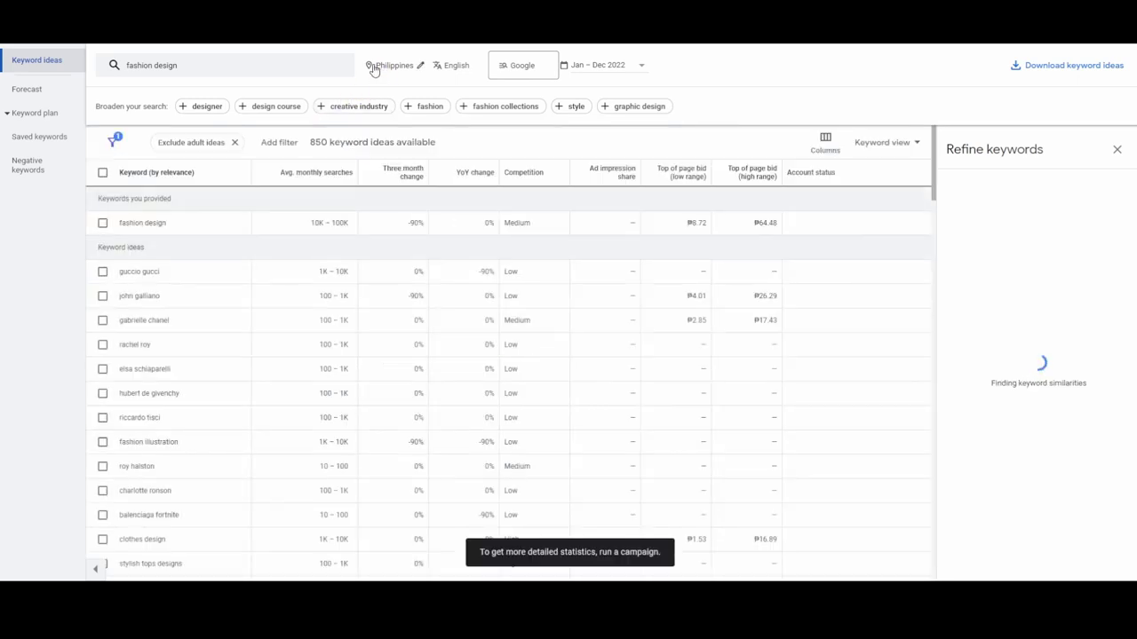
# Step: Replace the Philippines target location with United States, Canada and Australia
pyautogui.click(374, 69)
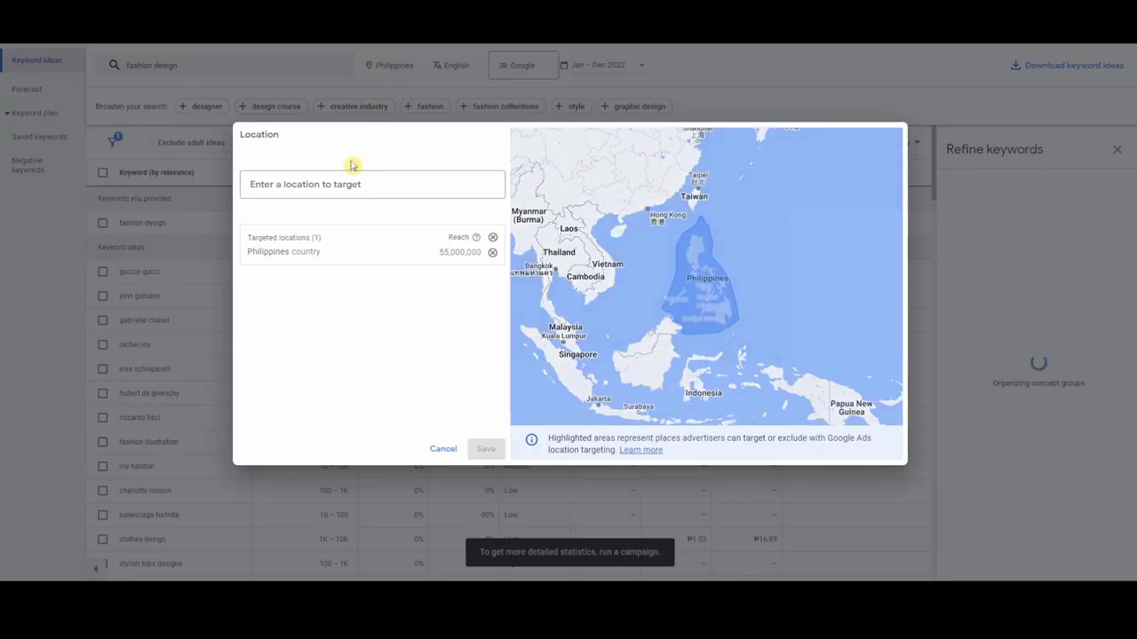
pyautogui.click(492, 252)
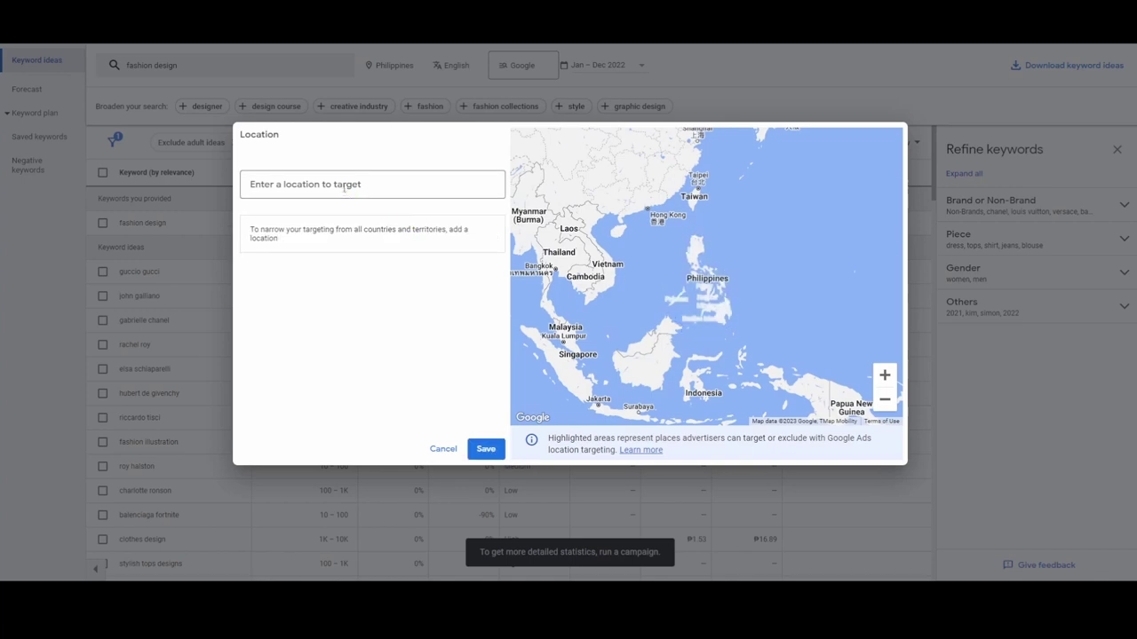
pyautogui.click(342, 184)
pyautogui.write('Unit')
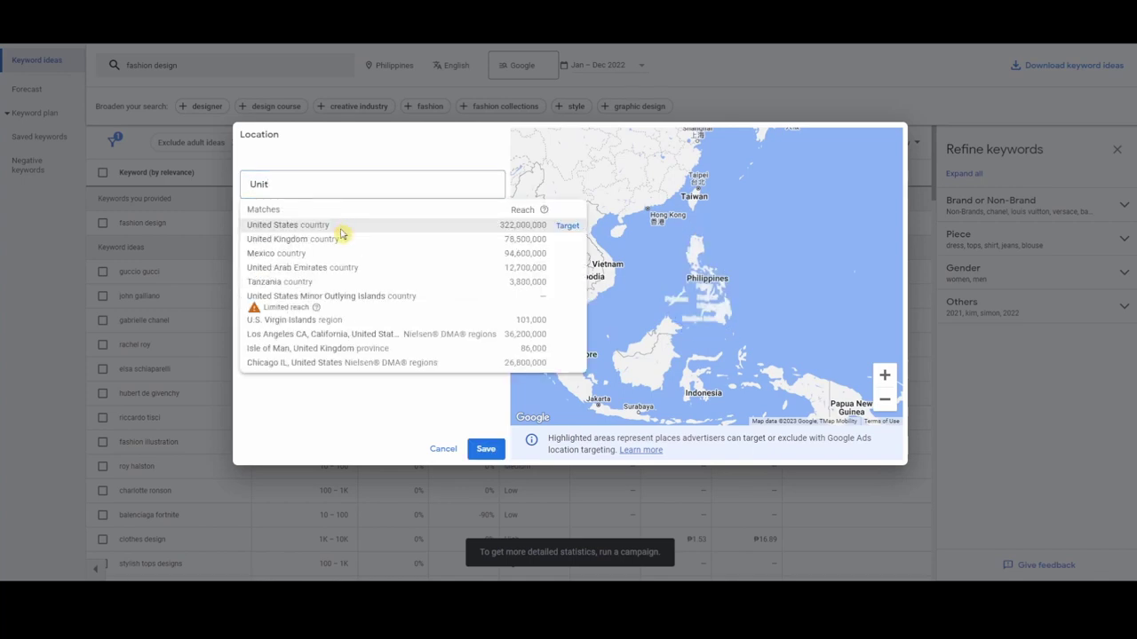
pyautogui.click(342, 226)
pyautogui.write('cana')
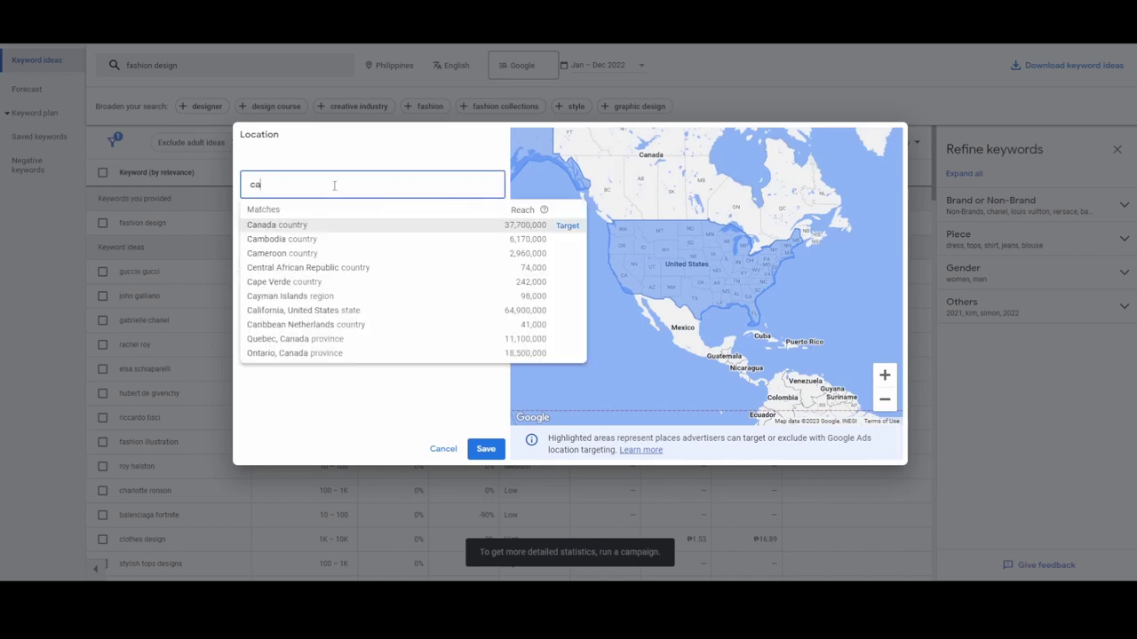
pyautogui.click(335, 229)
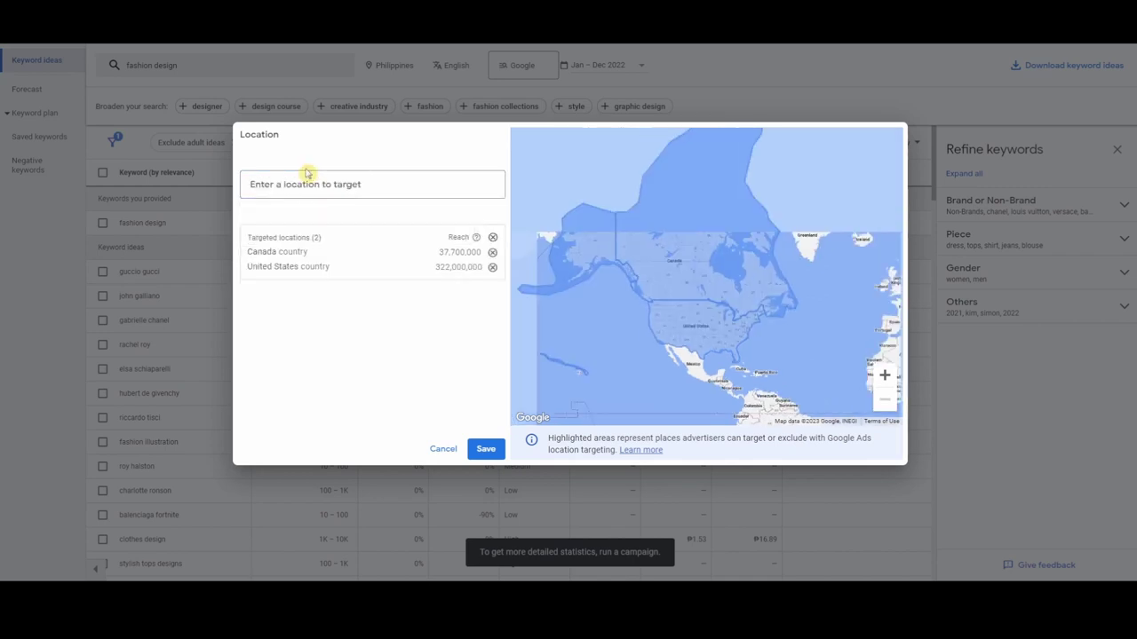
pyautogui.write('Au')
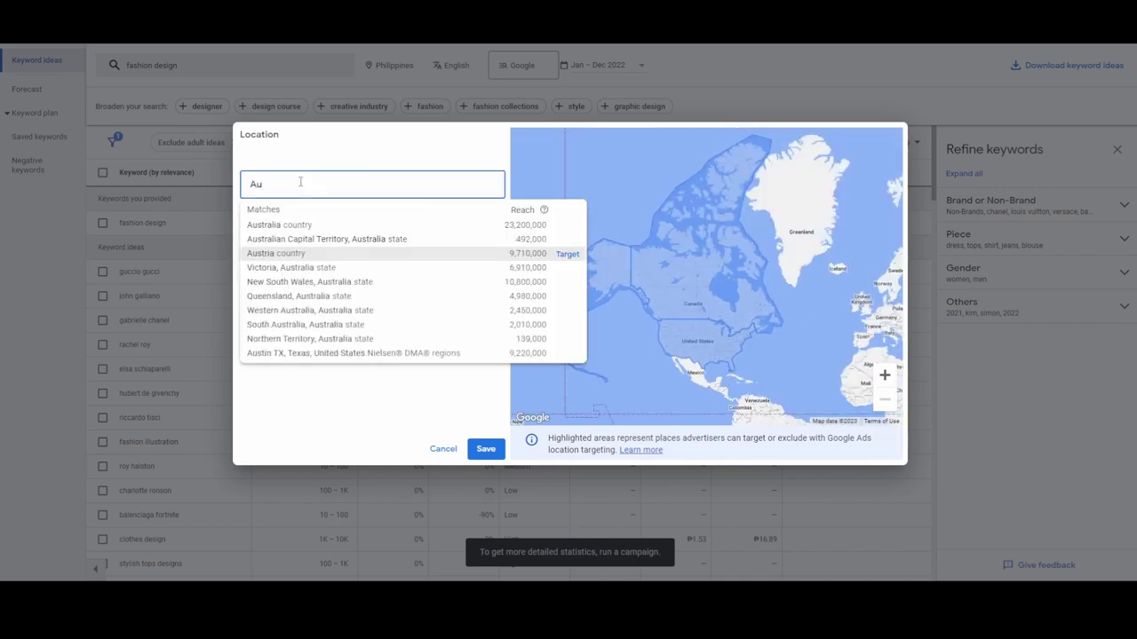
pyautogui.click(316, 229)
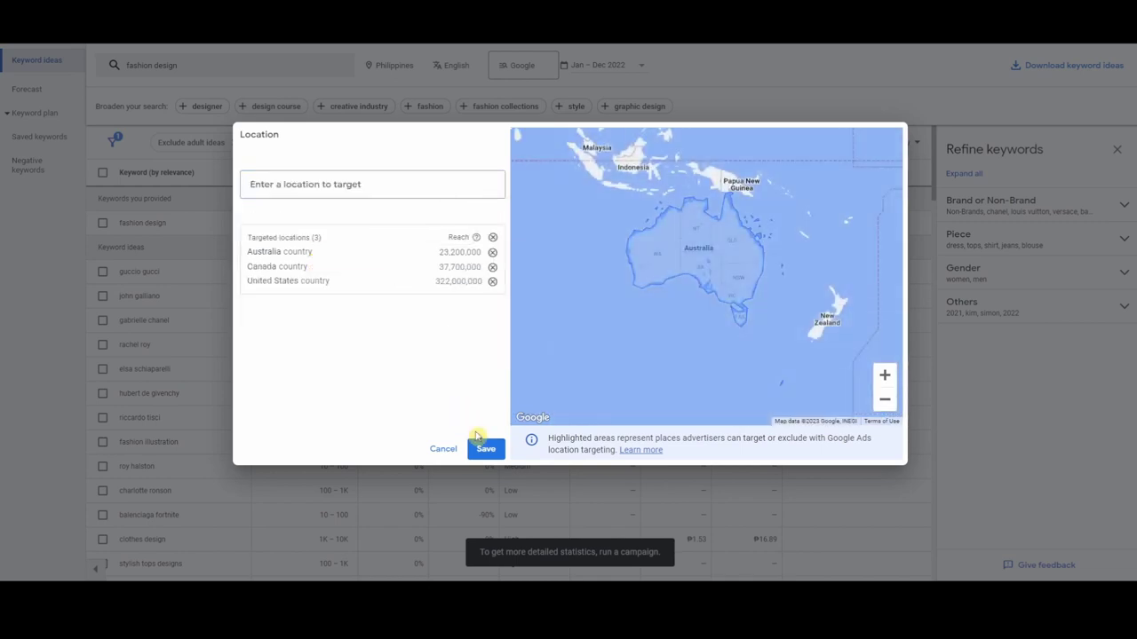
pyautogui.click(484, 449)
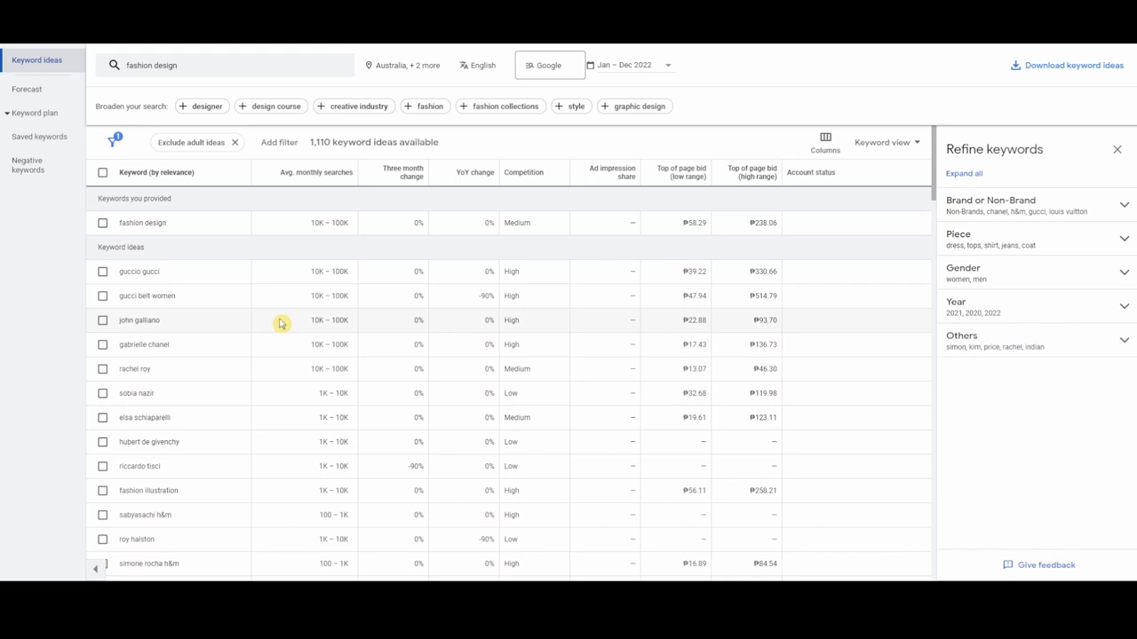
# Step: Scroll the sorted fashion design keyword table to locate 'avant garde fashion'
pyautogui.scroll(-2, 281, 430)
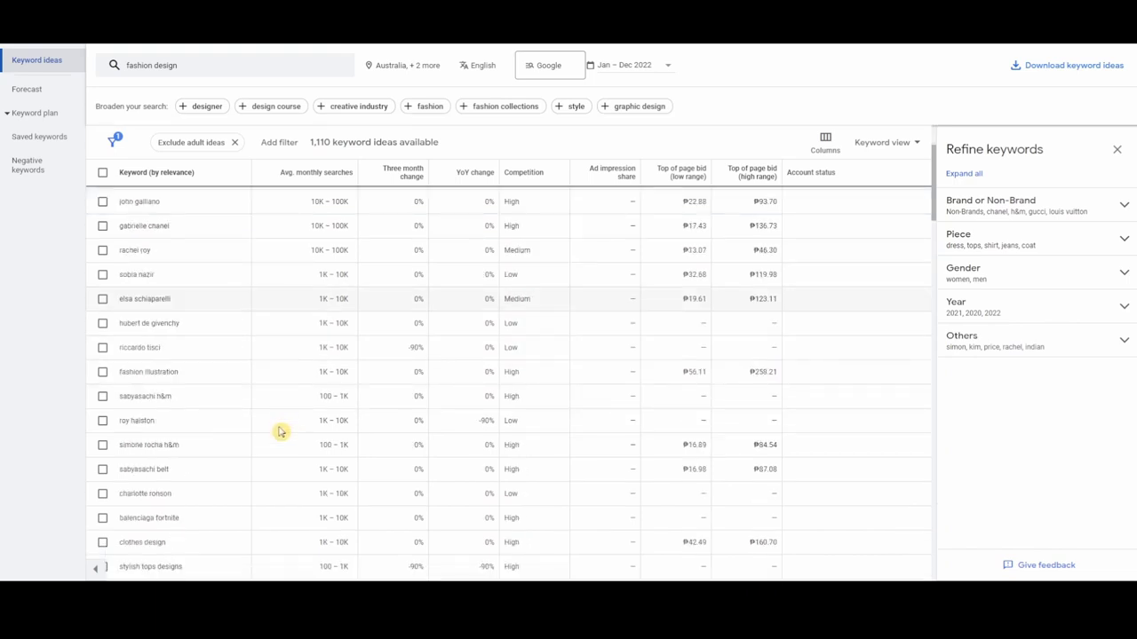
pyautogui.scroll(-5, 279, 431)
pyautogui.scroll(10, 221, 399)
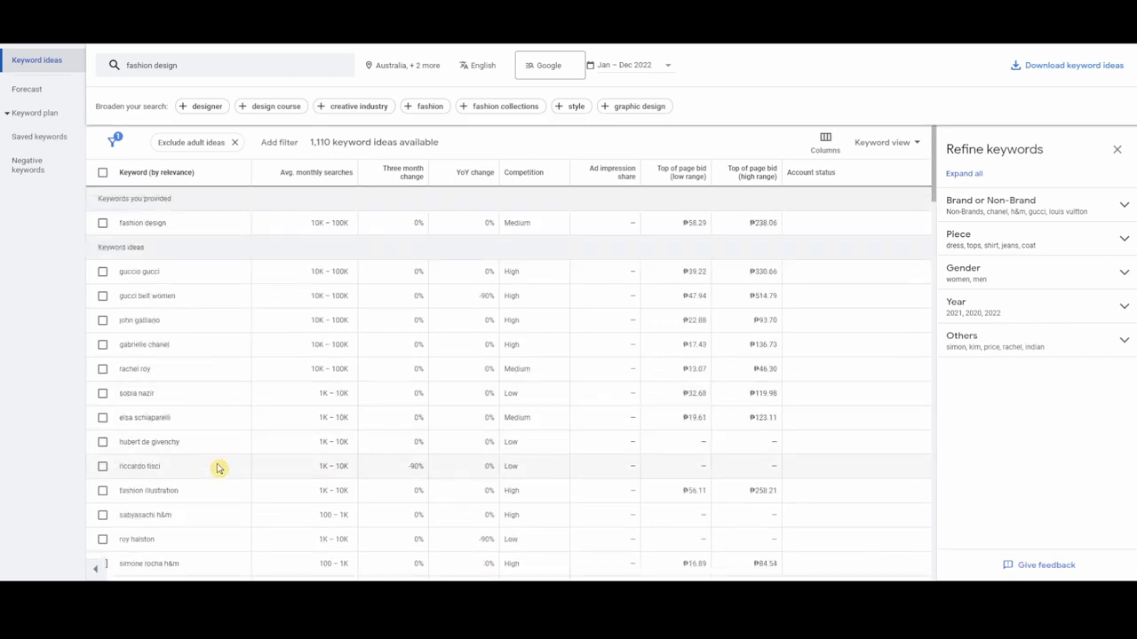
pyautogui.scroll(-10, 211, 521)
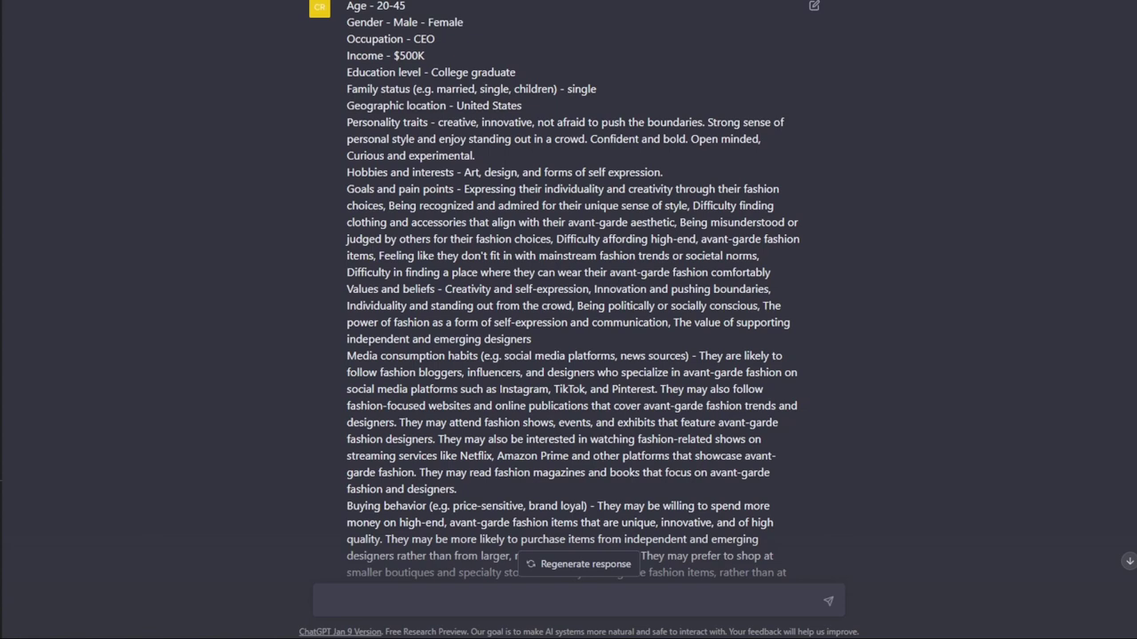
pyautogui.scroll(-3, 568, 320)
pyautogui.moveTo(632, 414); pyautogui.dragTo(347, 414)
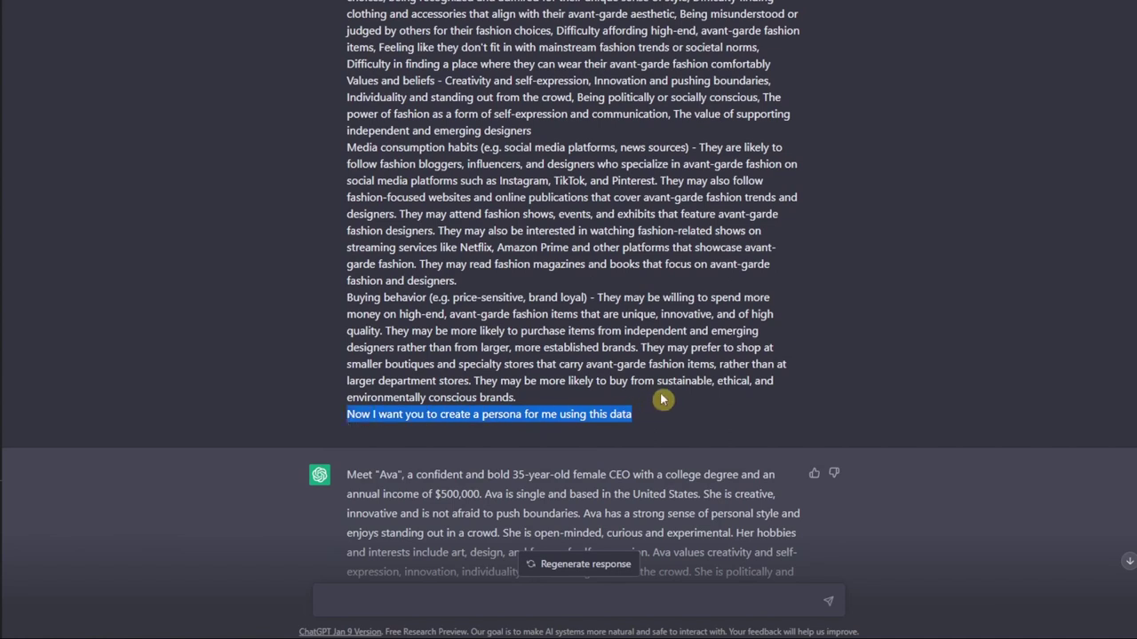
pyautogui.scroll(-2, 699, 408)
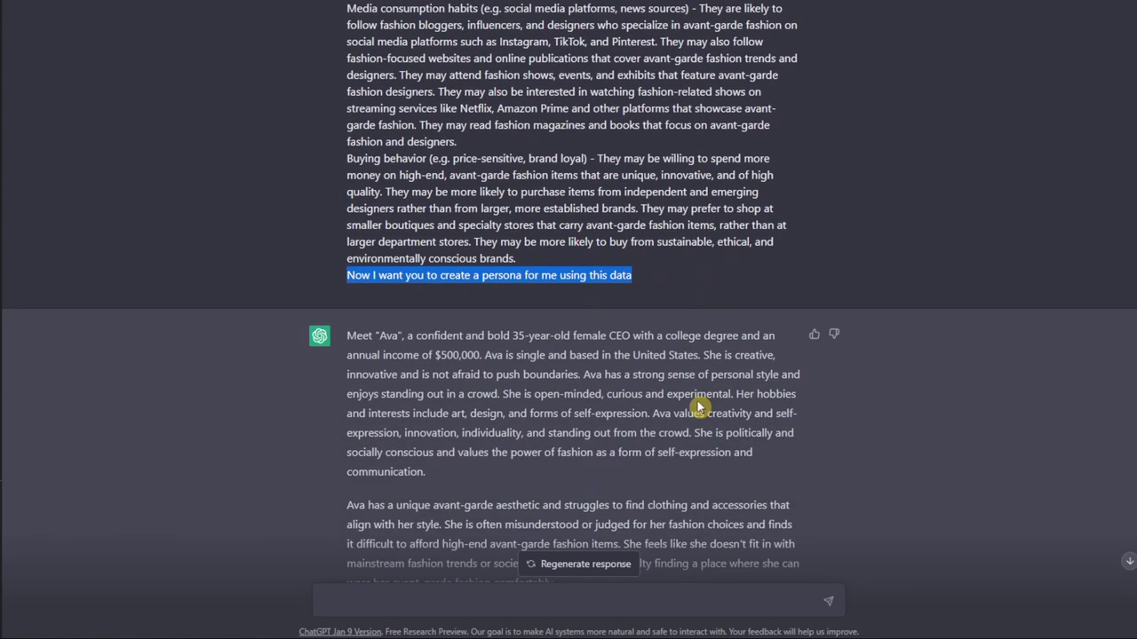
pyautogui.click(880, 415)
pyautogui.scroll(-2, 510, 376)
pyautogui.scroll(-7, 526, 378)
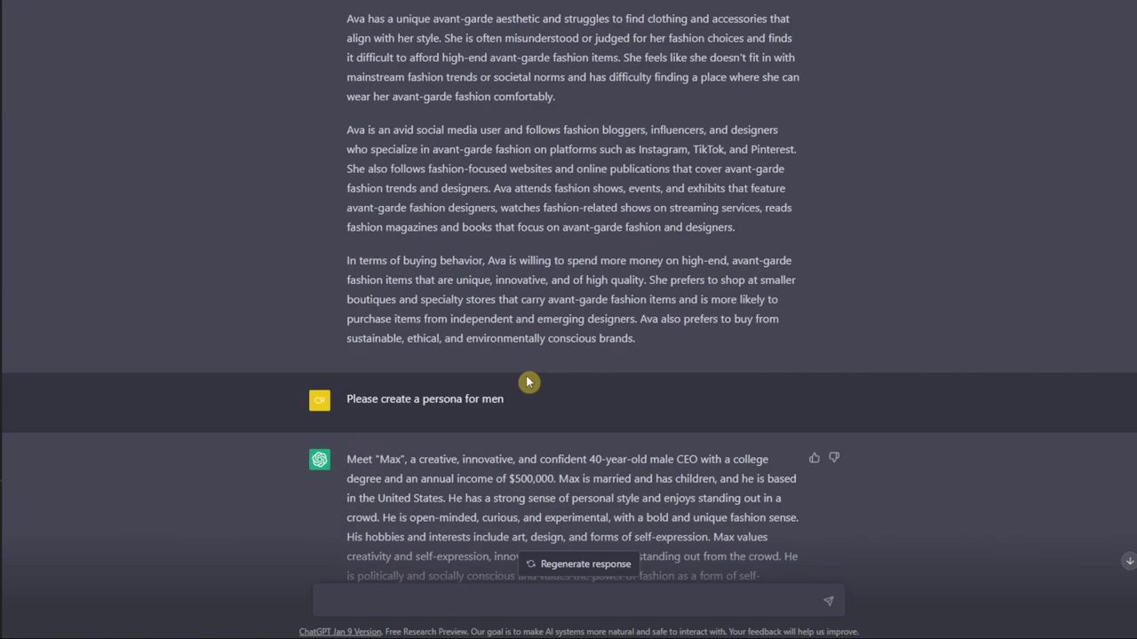
pyautogui.scroll(-2, 530, 377)
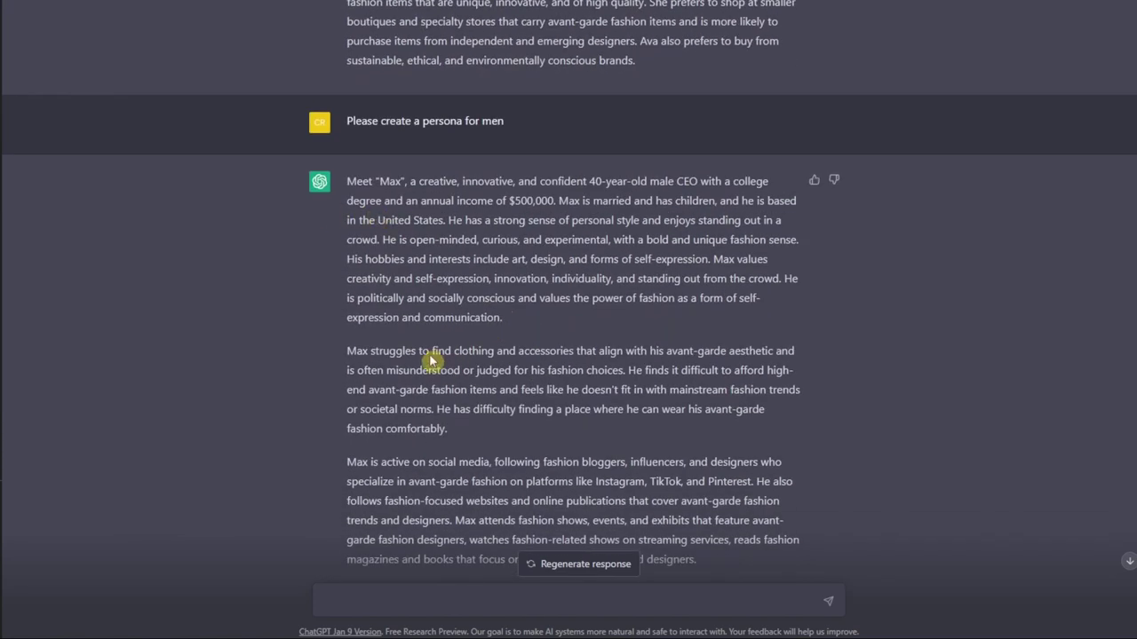
pyautogui.scroll(-3, 498, 346)
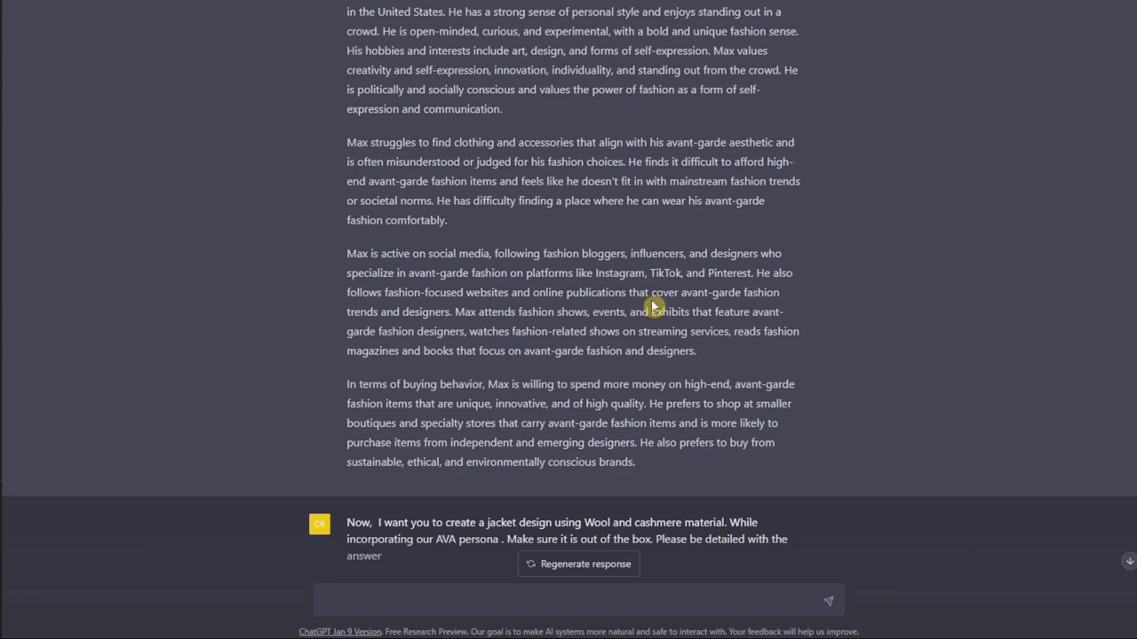
# Step: Select the AVA Wool Cashmere Jacket description paragraphs in ChatGPT's reply
pyautogui.scroll(-2, 651, 300)
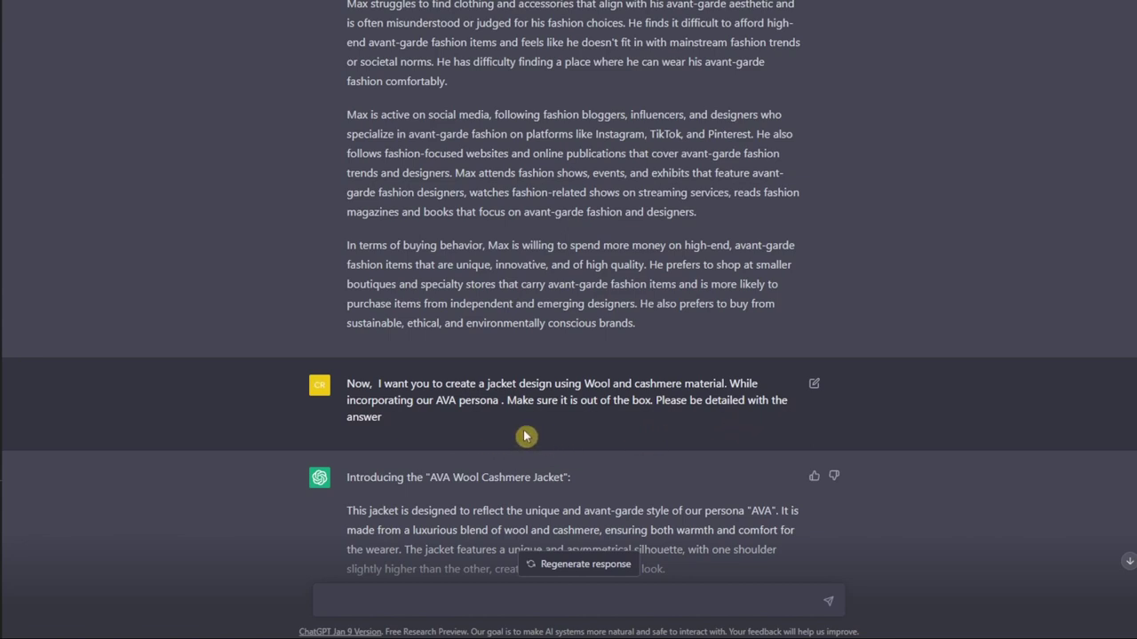
pyautogui.scroll(-10, 525, 436)
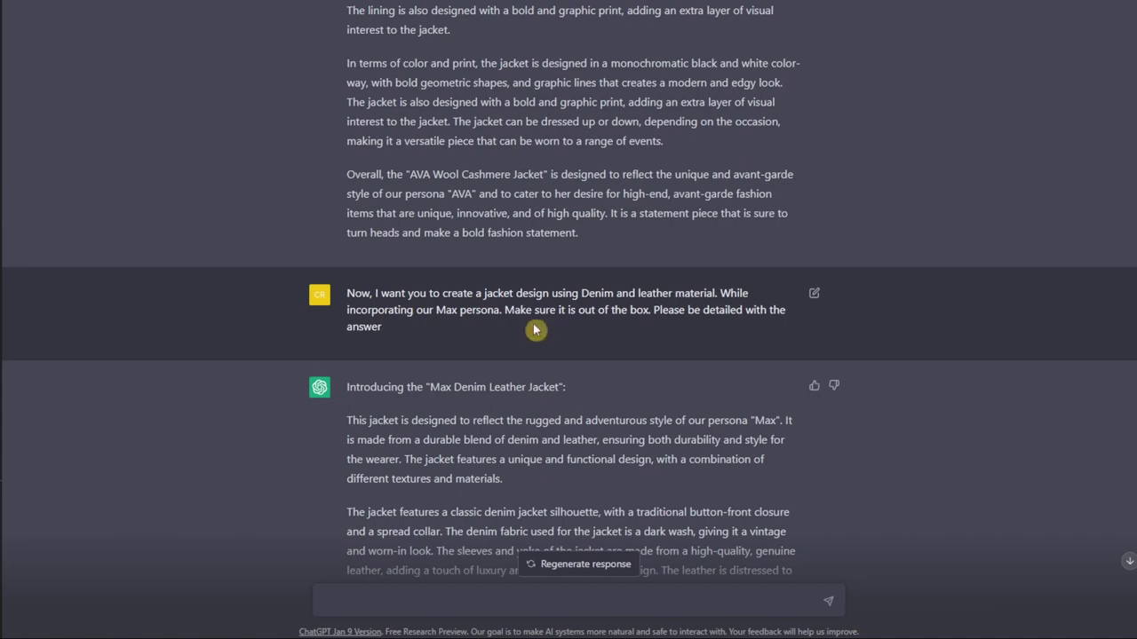
pyautogui.doubleClick(445, 310)
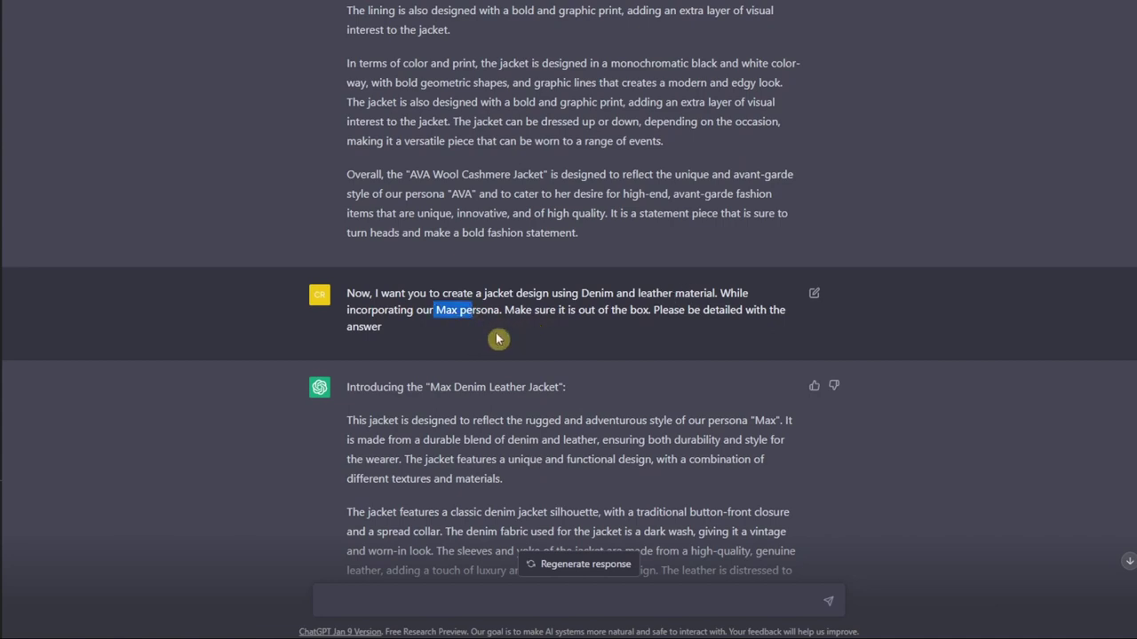
pyautogui.click(472, 368)
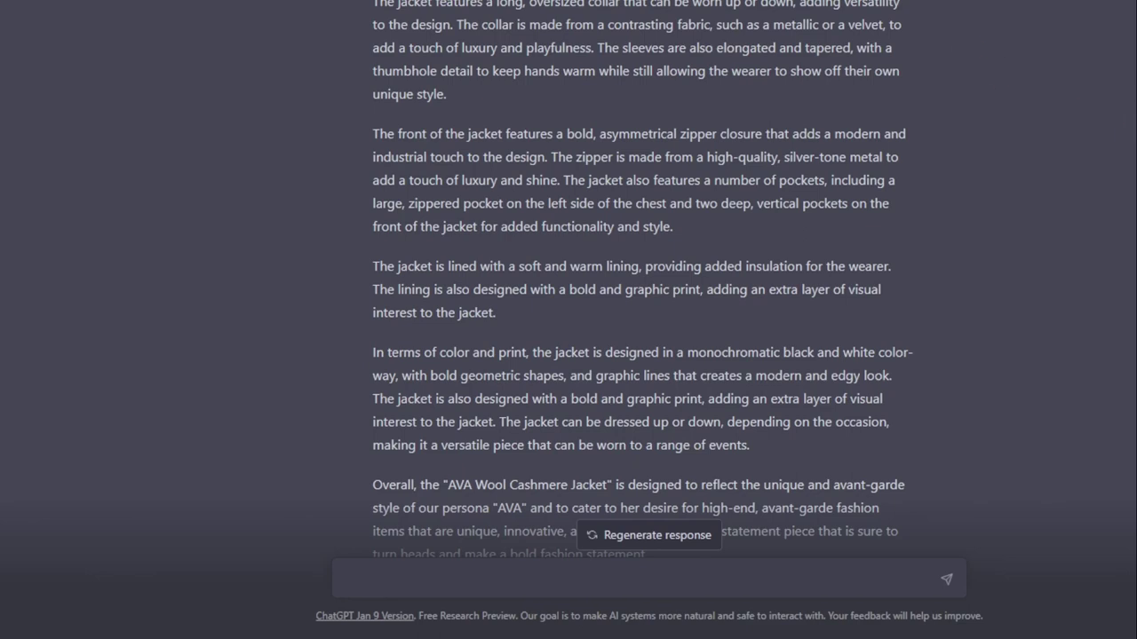
pyautogui.moveTo(373, 3); pyautogui.dragTo(903, 448)
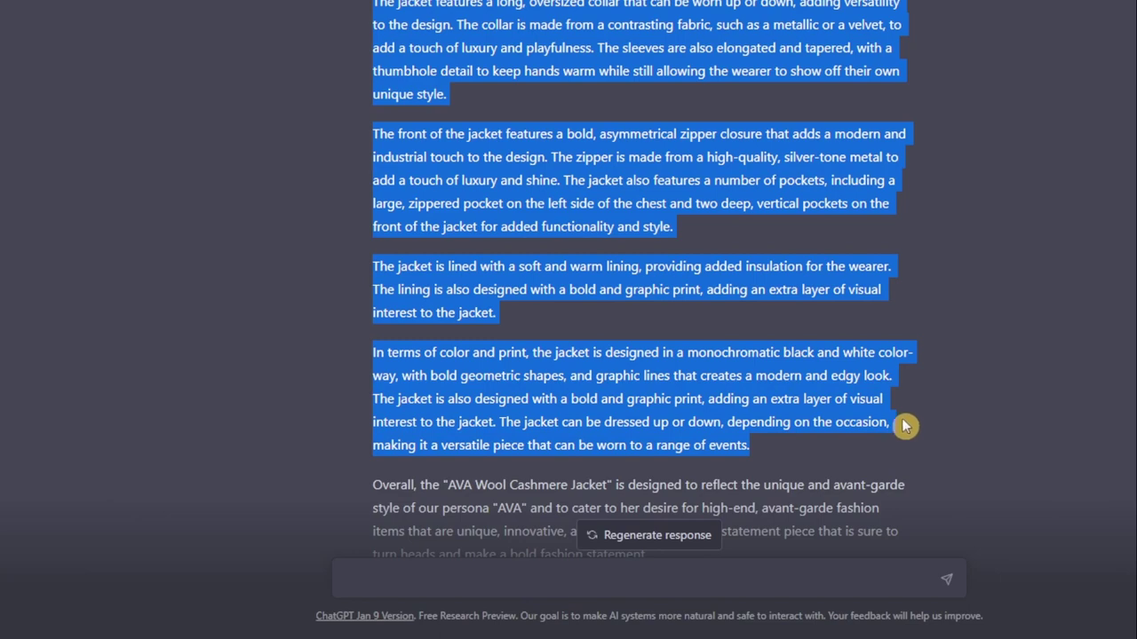
# Step: Submit an /imagine prompt with the pasted jacket description and --ar 2:3
pyautogui.click(222, 638)
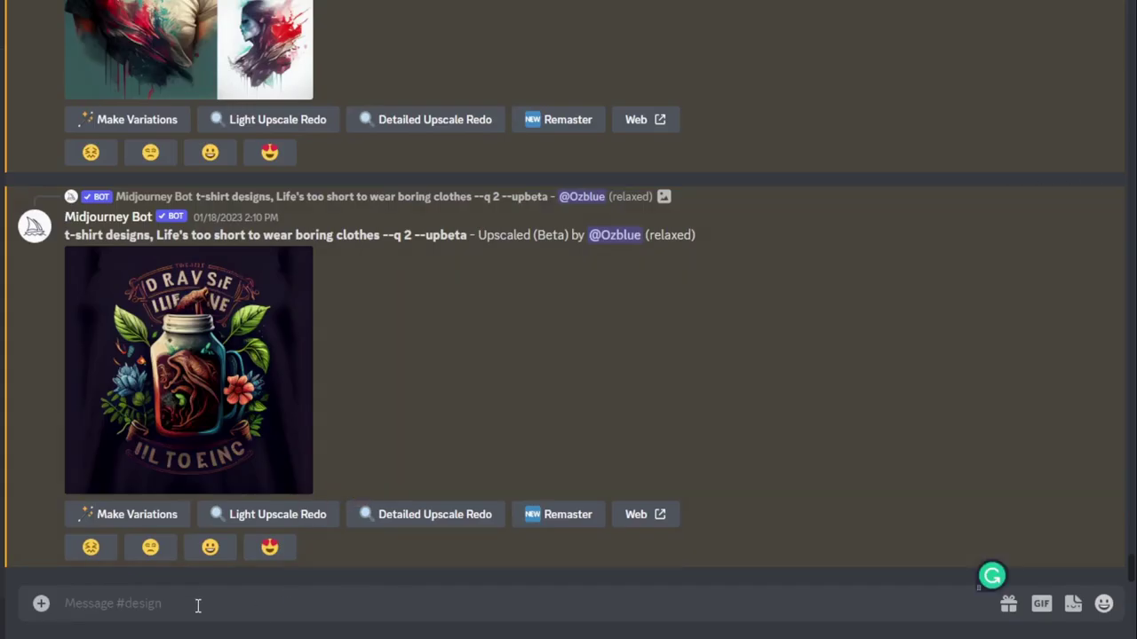
pyautogui.write('/')
pyautogui.press('Tab')
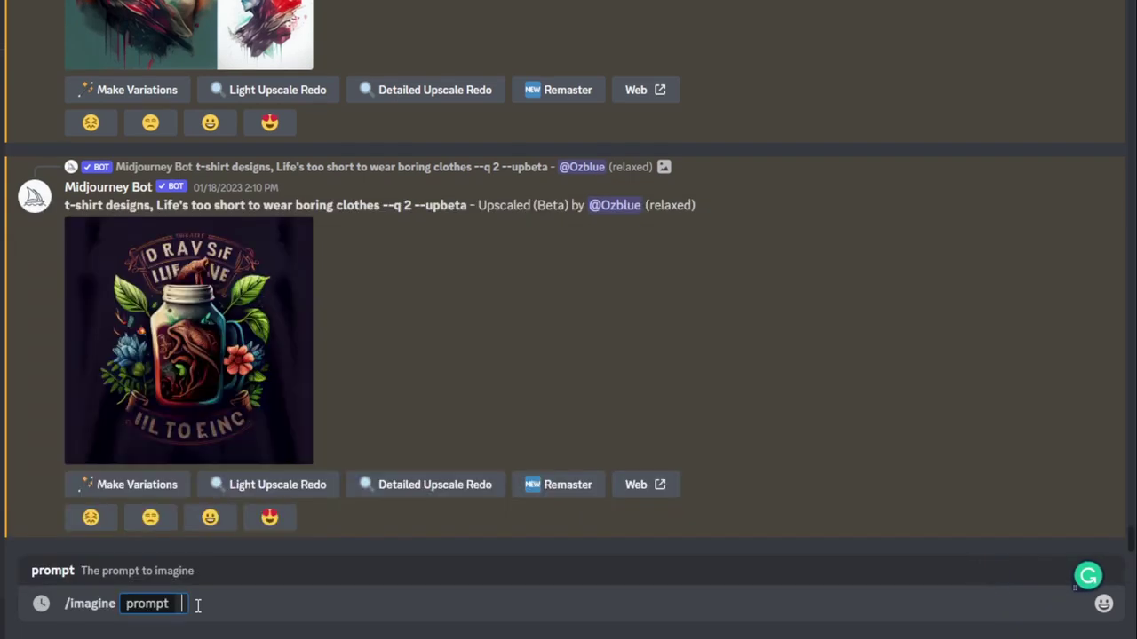
pyautogui.write('It is made from a luxurious blend of wool and cashmere, ensuring both warmth and comfort for the wearer. The jacket features a unique and asymmetrical silhouette, with one shoulder slightly higher than the other, creating a dramatic and edgy look.  The jacket features a long, oversized collar that can be worn up or down, adding versatility to the design. The collar is made from a contrasting fabric, such as a metallic or a velvet, to add a touch of luxury and playfulness. The sleeves are also elongated and tapered, with a thumbhole detail to keep hands warm while still allowing the wearer to show off their own unique style.  The front of the jacket features a bold, asymmetrical zipper closure that adds a modern and industrial touch to the design. The zipper is made from a high-quality, silver-tone metal to add a touch of luxury and shine. The jacket also features a number of pockets, including a large, zippered pocket on the left side of the chest and two deep, vertical pockets on the front of the jacket for added functionality and style.  The jacket is lined with a soft and warm lining, providing added insulation for the wearer. The lining is also designed with a bold and graphic print, adding an extra layer of visual interest to the jacket.  In terms of color and print, the jacket is designed in a monochromatic black and white color-way, with bold geometric shapes, and graphic lines that creates a modern and edgy look. The jacket is also designed with a bold and graphic print, adding an extra layer of visual interest to the jacket. The jacket can be dressed up or down, depending on the occasion, making it a versatile piece that can be worn to a range of events.')
pyautogui.write('-')
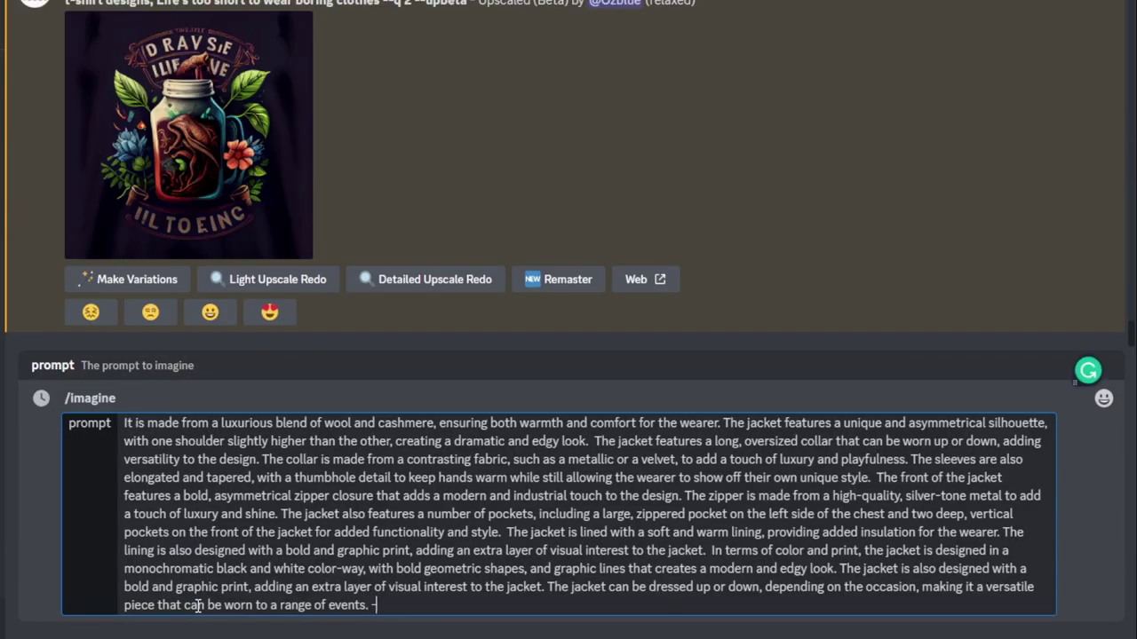
pyautogui.write('-ar 2:3')
pyautogui.click(200, 612)
pyautogui.press('Return')
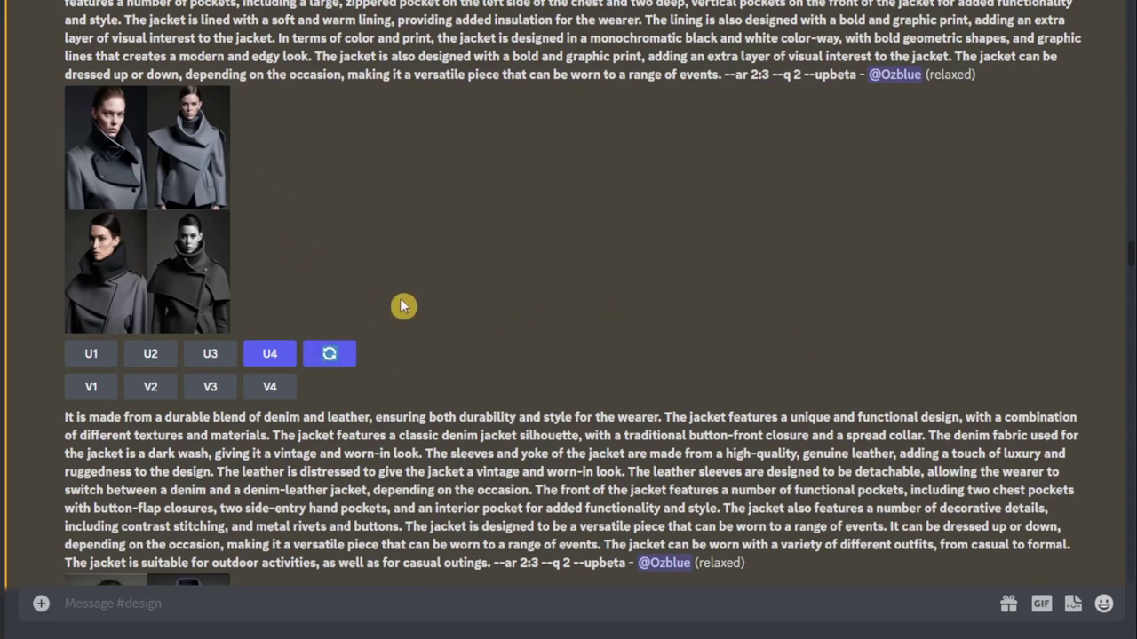
pyautogui.click(149, 239)
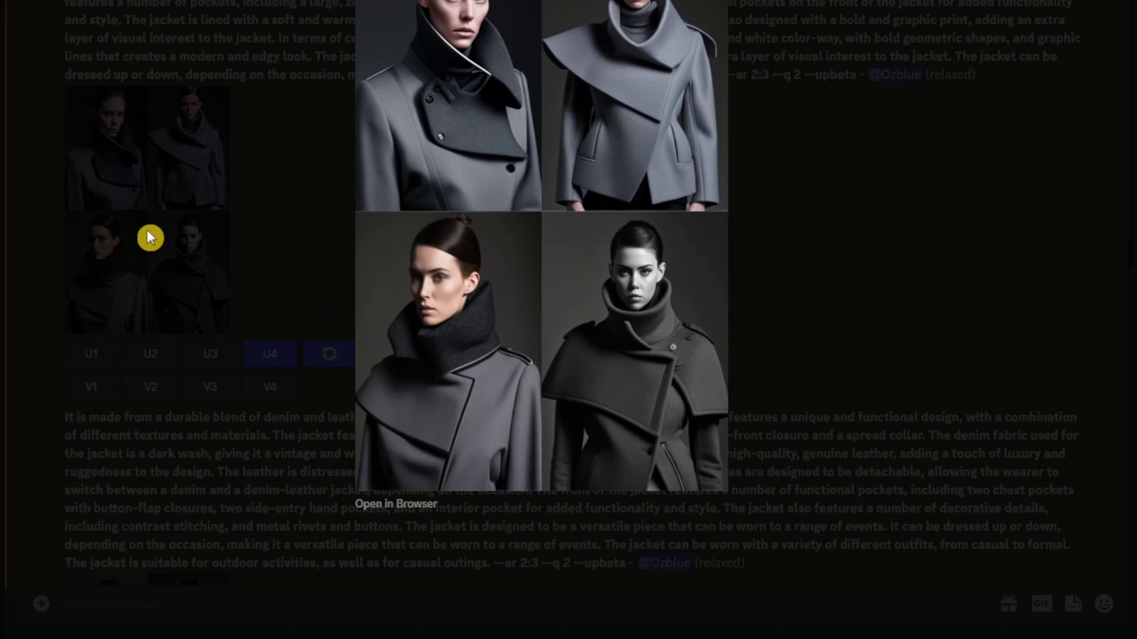
pyautogui.press('Escape')
pyautogui.scroll(-3, 448, 321)
pyautogui.scroll(-4, 267, 320)
pyautogui.click(158, 286)
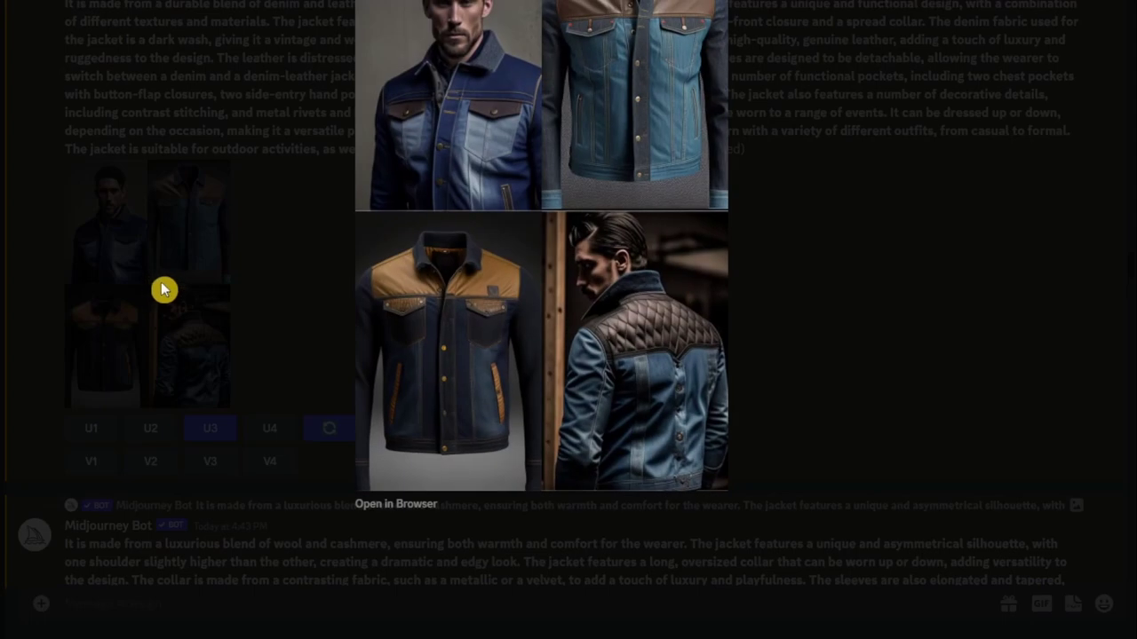
pyautogui.click(844, 357)
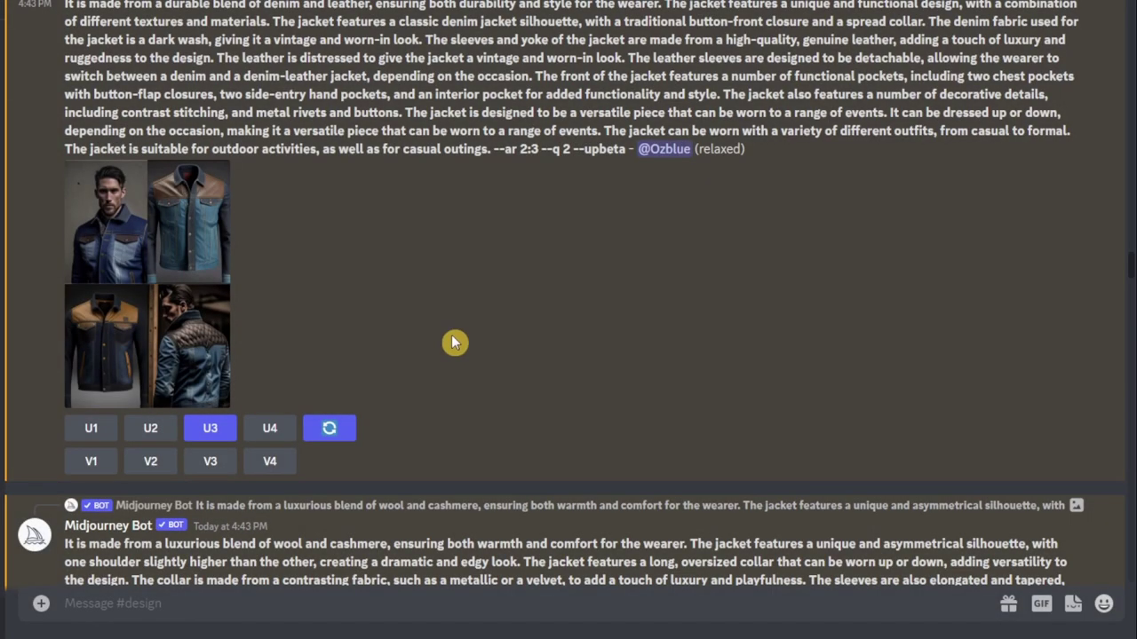
pyautogui.scroll(-5, 451, 335)
pyautogui.scroll(-5, 451, 340)
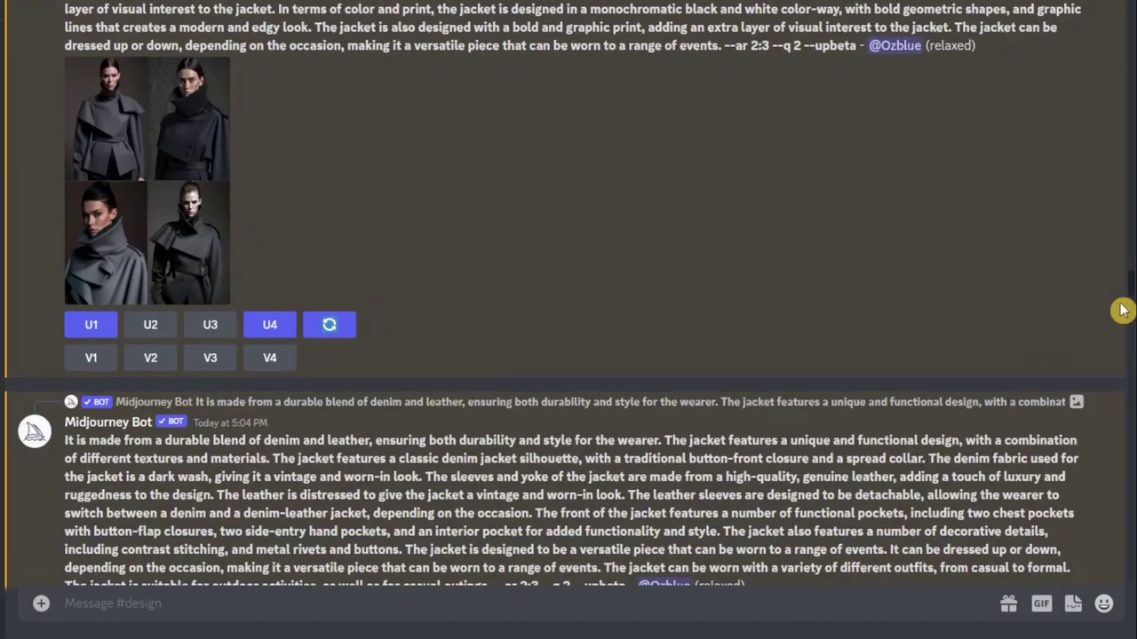
pyautogui.moveTo(1130, 284); pyautogui.dragTo(1133, 524)
pyautogui.scroll(-7, 617, 378)
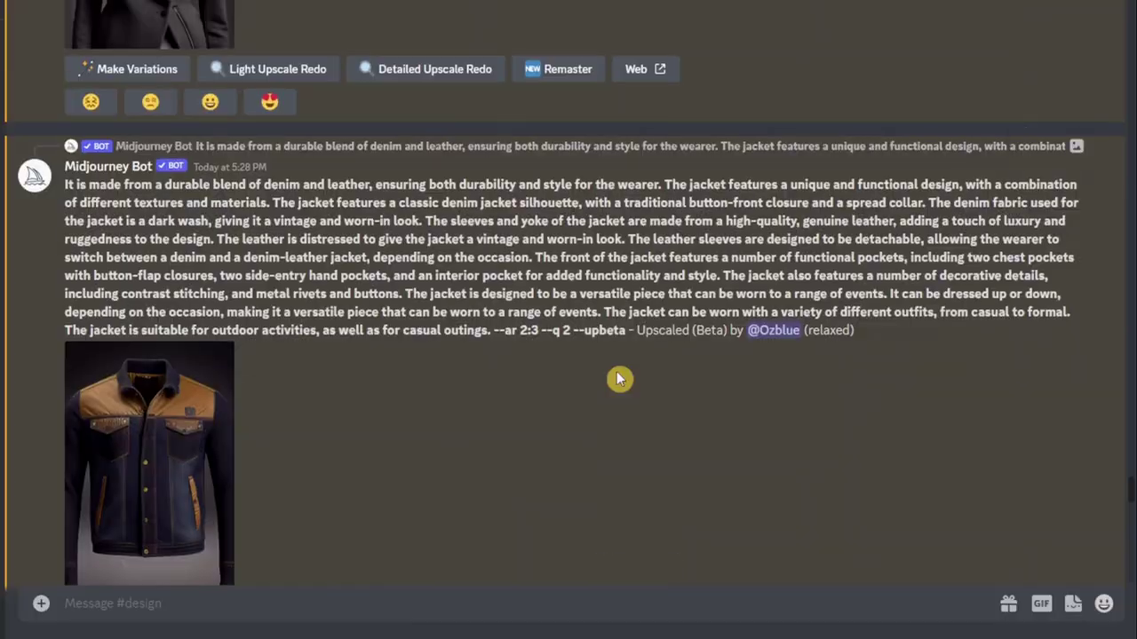
pyautogui.scroll(6, 619, 379)
pyautogui.scroll(5, 619, 379)
pyautogui.scroll(-7, 619, 379)
pyautogui.click(153, 265)
pyautogui.click(866, 329)
pyautogui.scroll(-5, 322, 393)
pyautogui.click(204, 413)
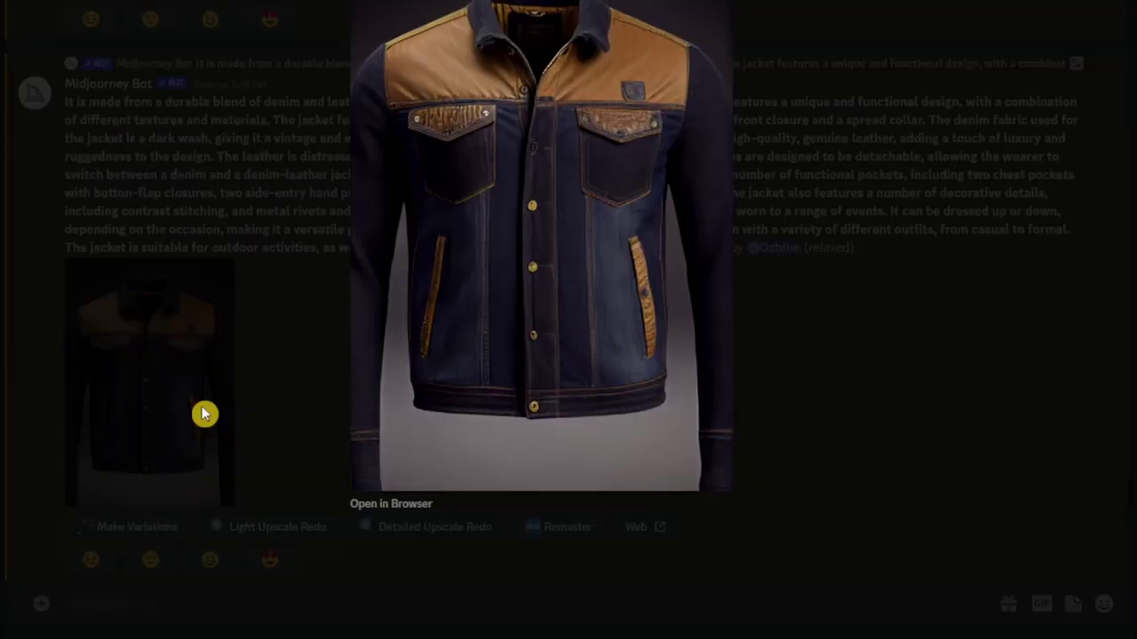
pyautogui.click(828, 428)
pyautogui.scroll(-8, 705, 411)
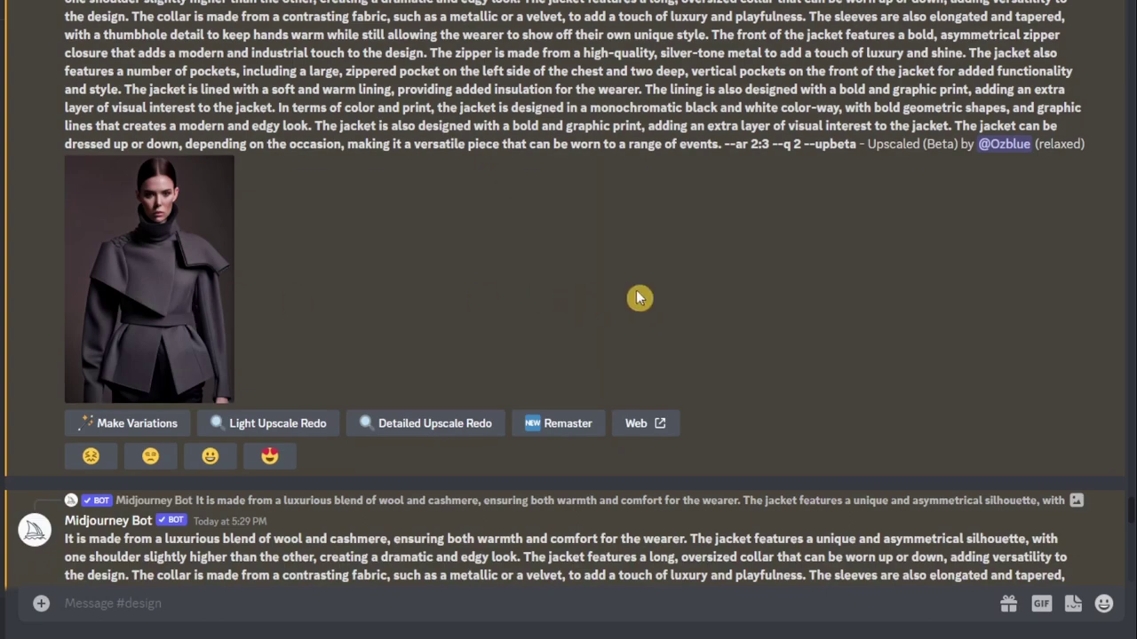
pyautogui.scroll(-8, 641, 298)
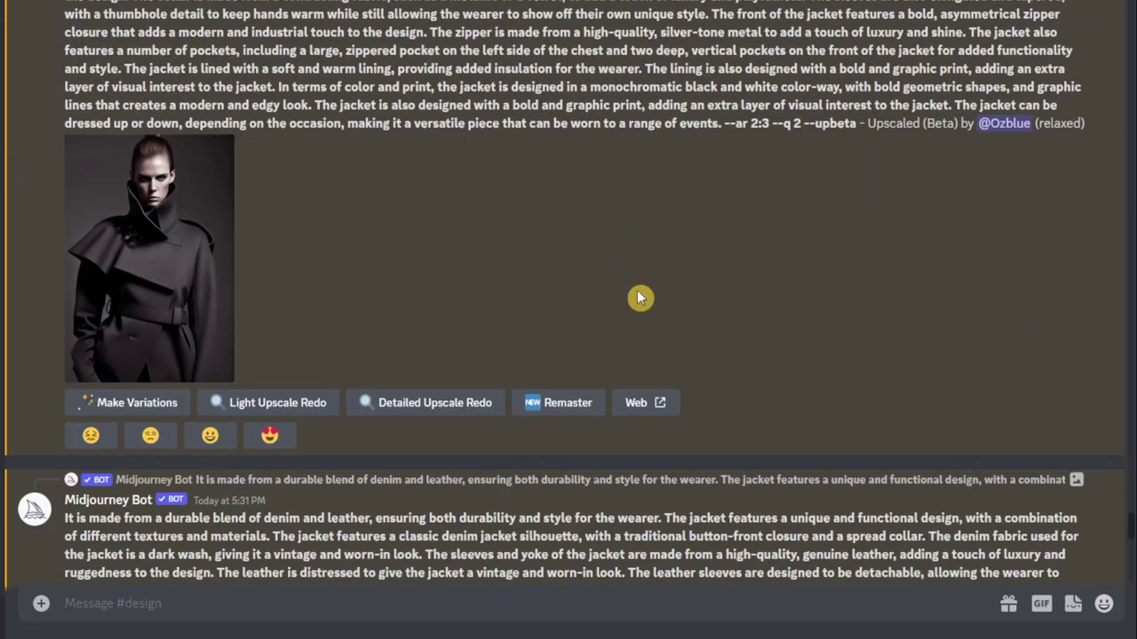
pyautogui.scroll(-10, 641, 298)
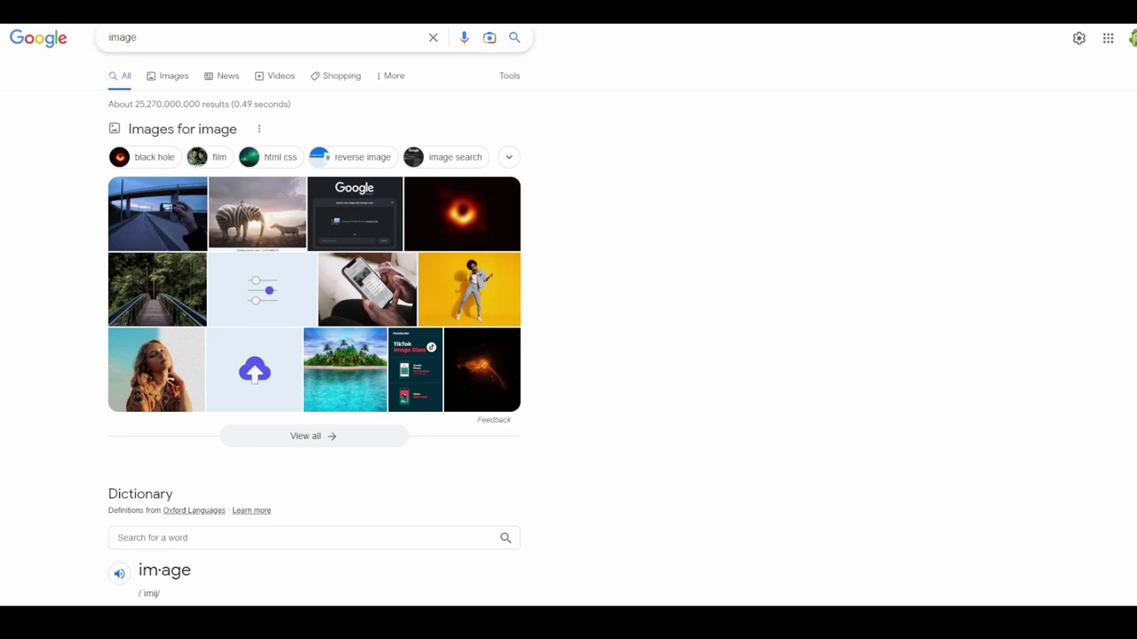
# Step: Start a Google search by image for the generated black jacket picture
pyautogui.click(175, 42)
pyautogui.click(728, 503)
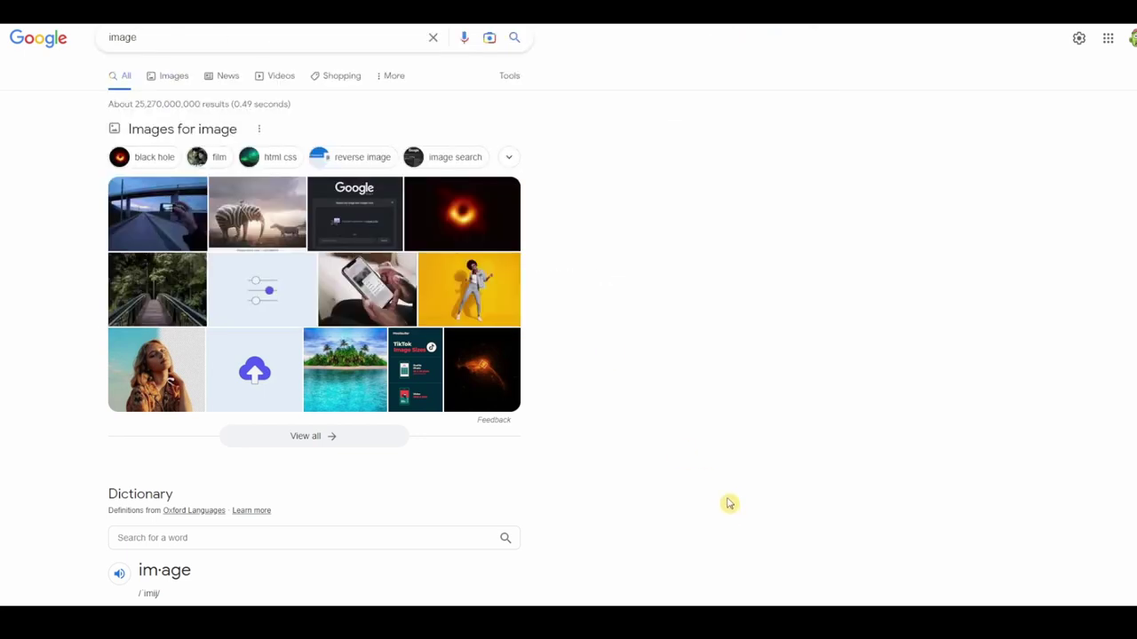
pyautogui.click(488, 40)
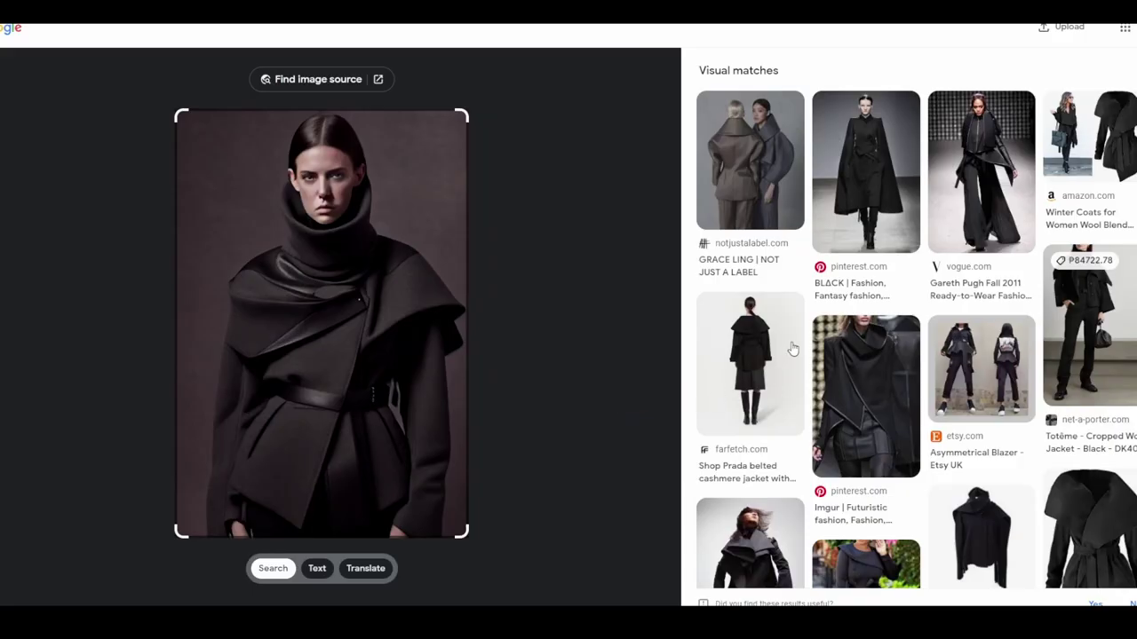
pyautogui.scroll(-3, 836, 317)
pyautogui.scroll(-3, 836, 317)
pyautogui.scroll(-2, 837, 317)
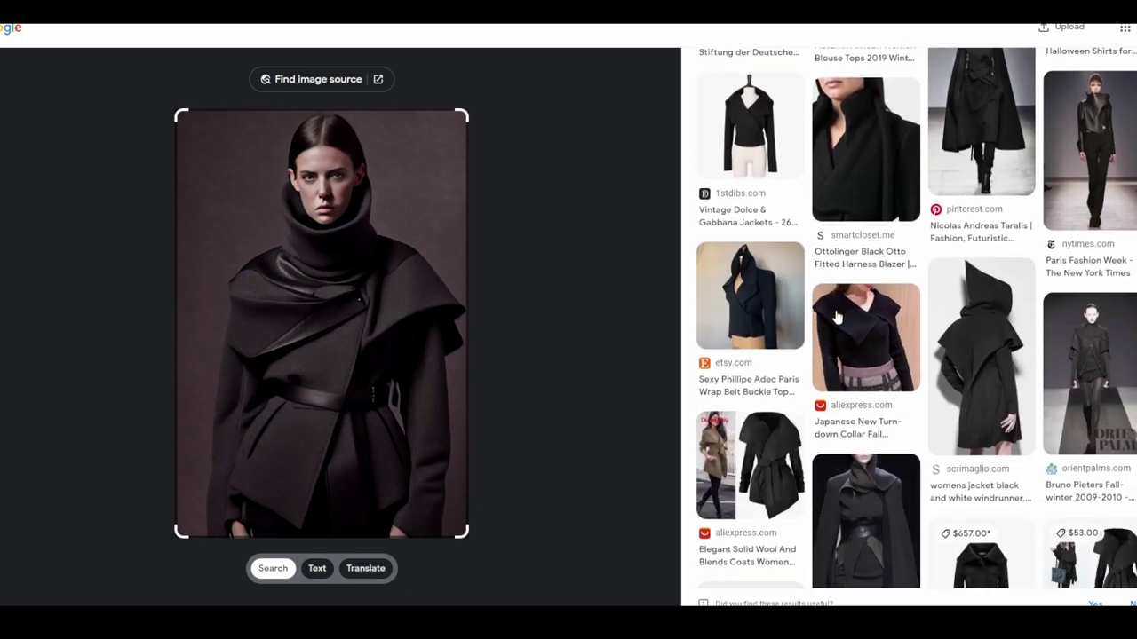
pyautogui.scroll(-4, 836, 317)
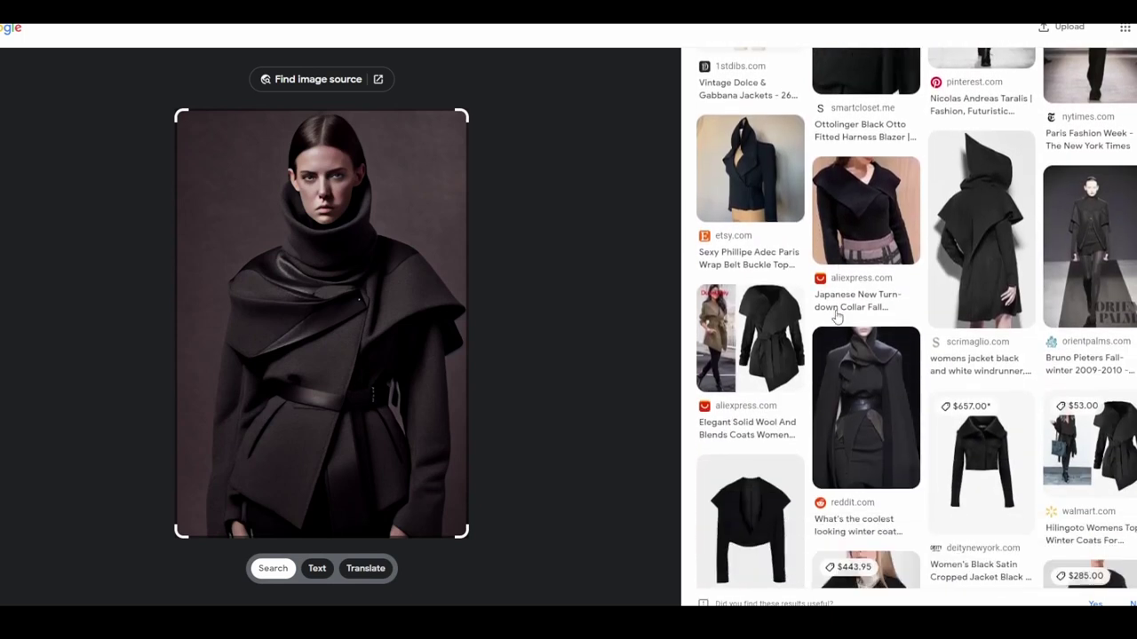
pyautogui.scroll(-1, 836, 317)
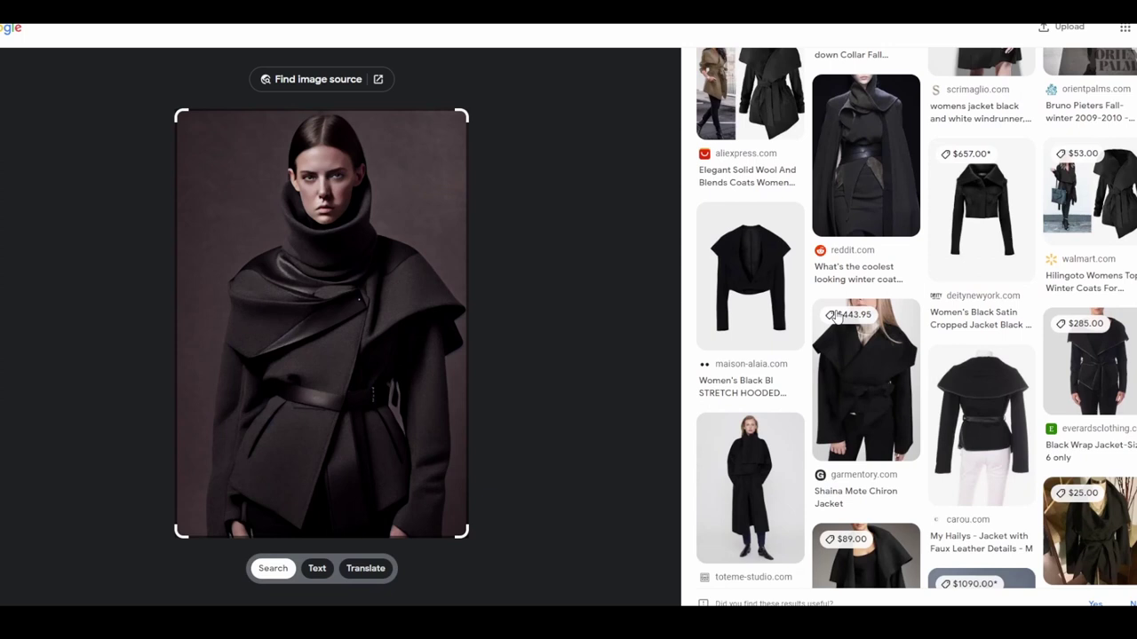
pyautogui.scroll(-1, 837, 317)
pyautogui.scroll(-1, 888, 381)
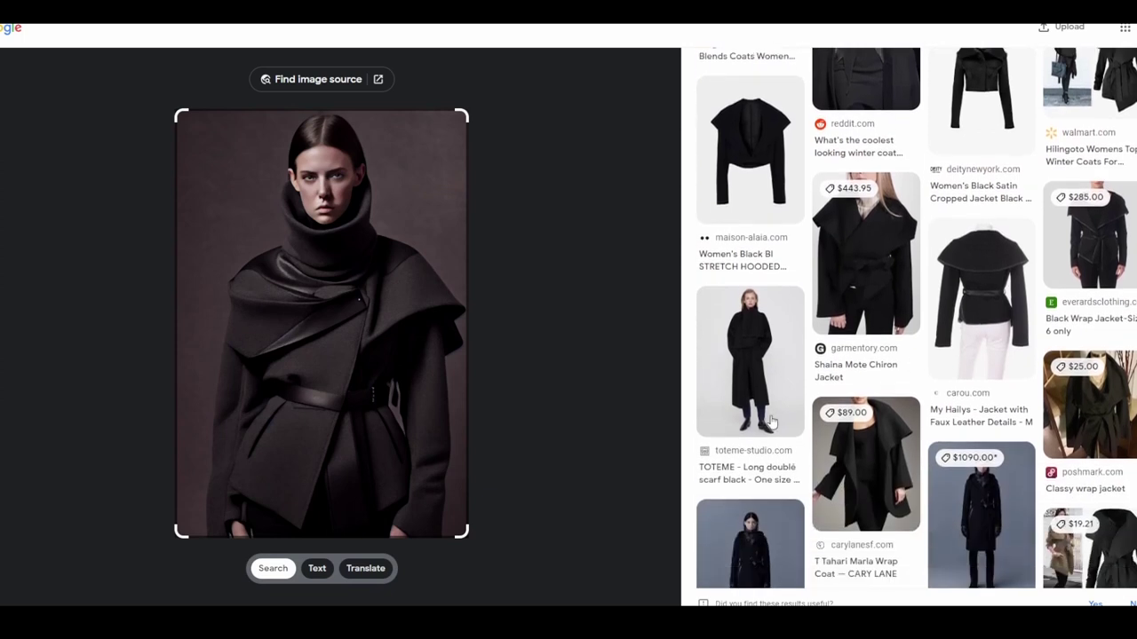
pyautogui.scroll(-6, 761, 457)
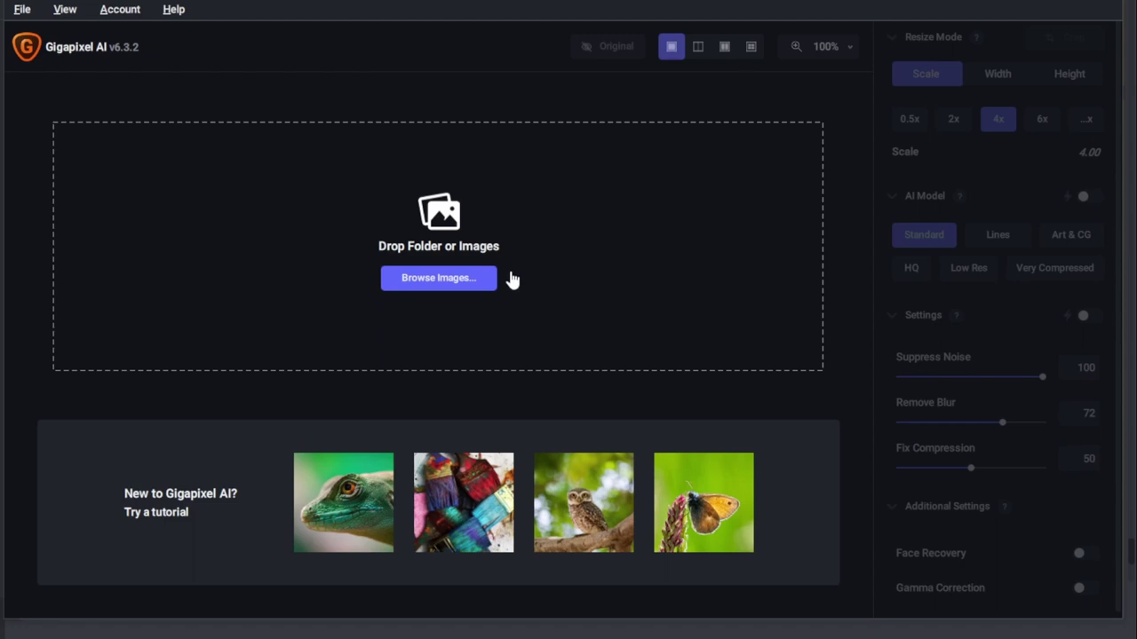
# Step: Load all seven jacket images from the Downloads Fashion folder into Gigapixel AI
pyautogui.click(462, 281)
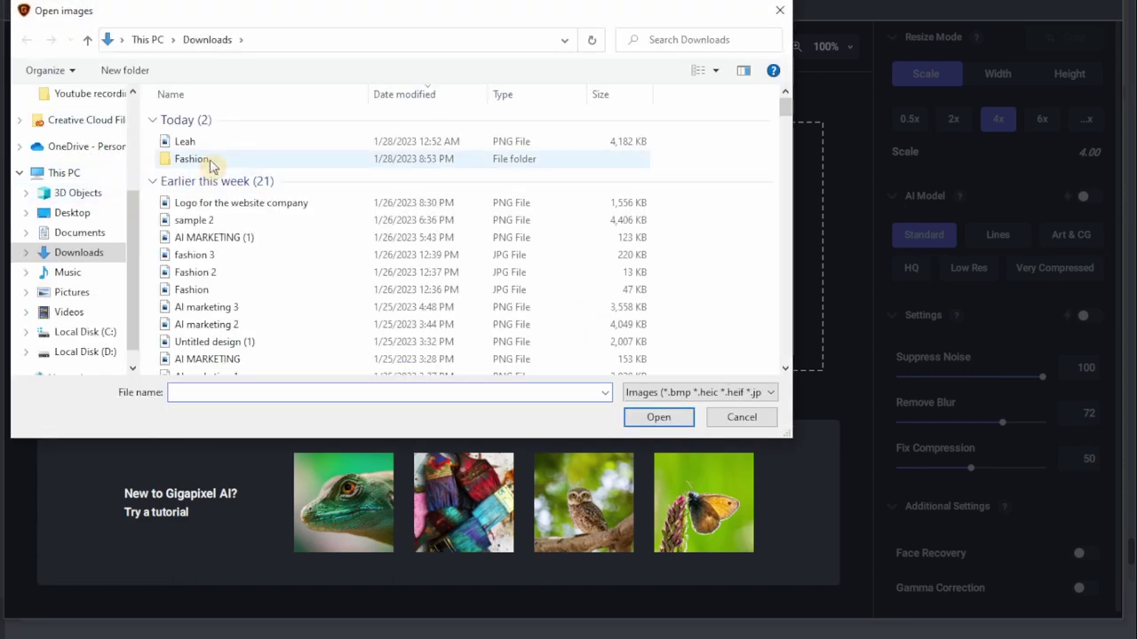
pyautogui.click(211, 166)
pyautogui.doubleClick(211, 166)
pyautogui.click(214, 169)
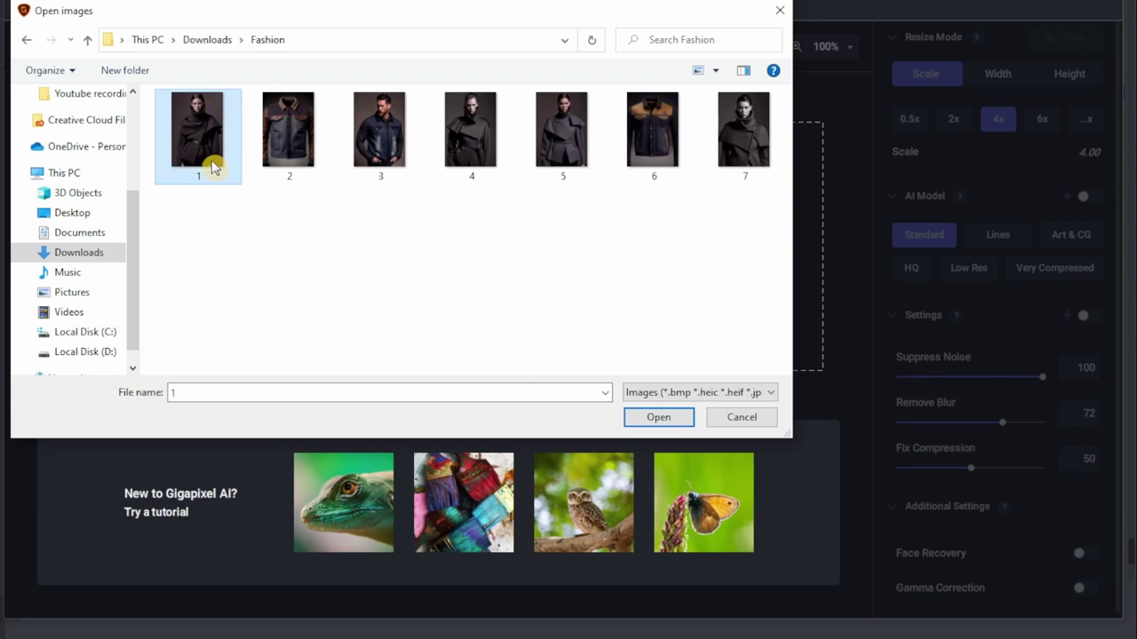
pyautogui.hotkey('shift', 'Right')
pyautogui.hotkey('shift', 'Right')
pyautogui.hotkey('shift', 'Right')
pyautogui.hotkey('shift', 'Right')
pyautogui.hotkey('shift', 'Right')
pyautogui.hotkey('shift', 'Right')
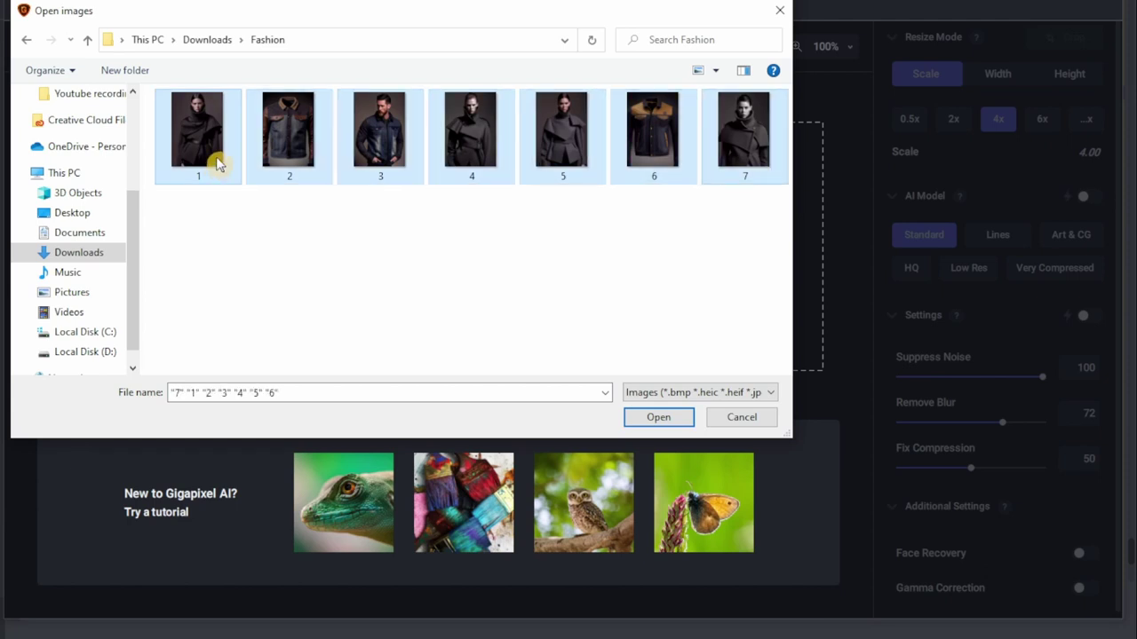
pyautogui.click(657, 417)
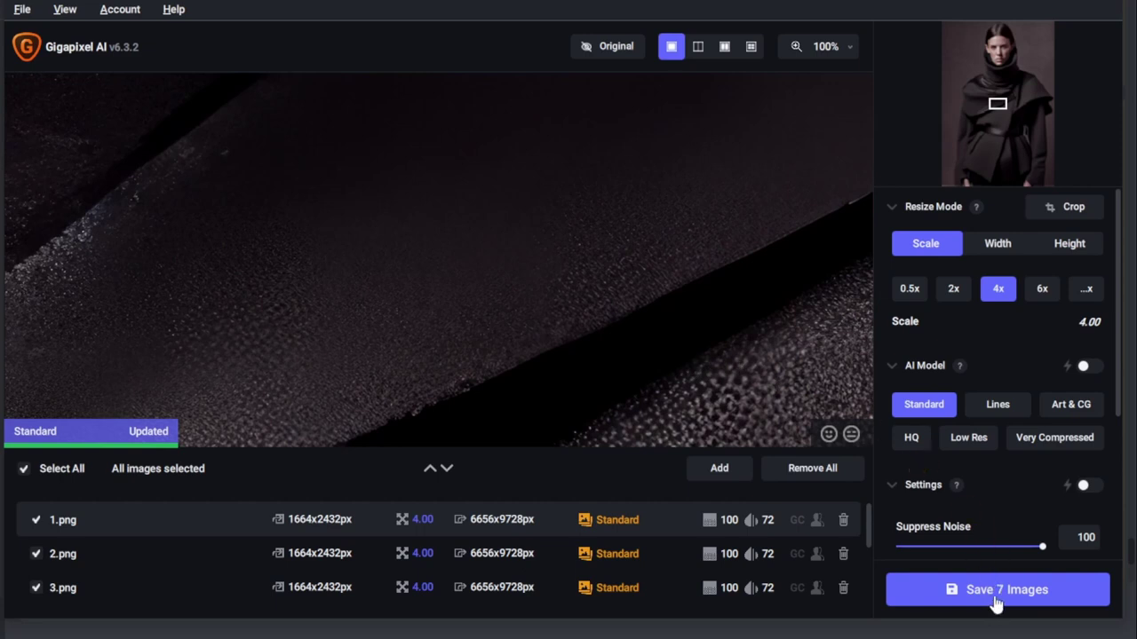
# Step: Save the seven 4x upscaled images with Auto filename to the source directory
pyautogui.click(997, 595)
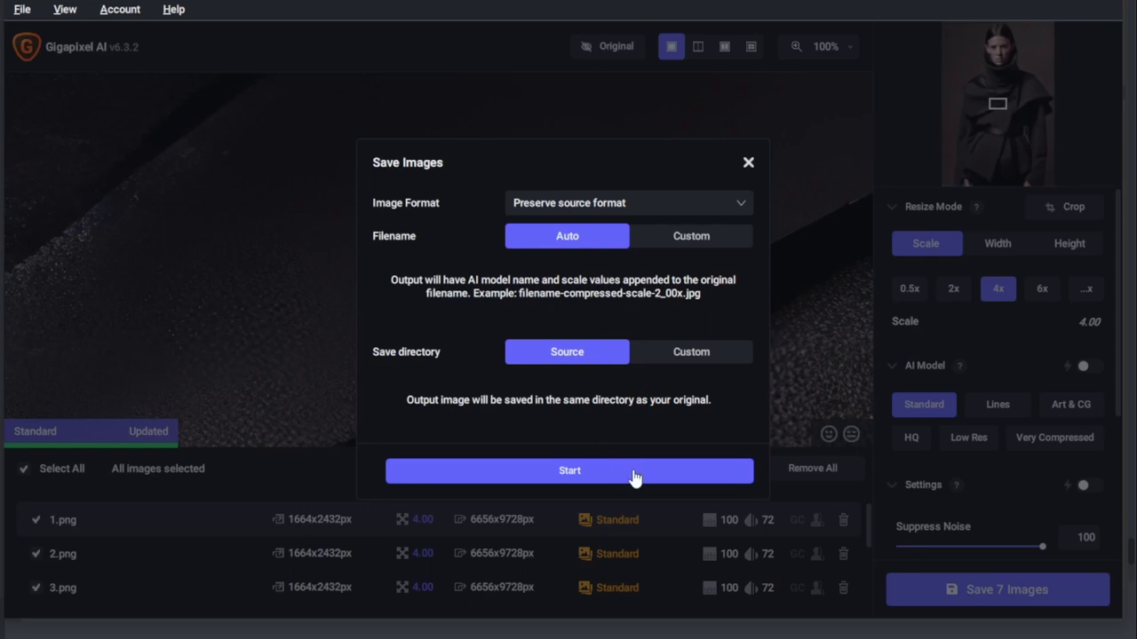
pyautogui.click(634, 472)
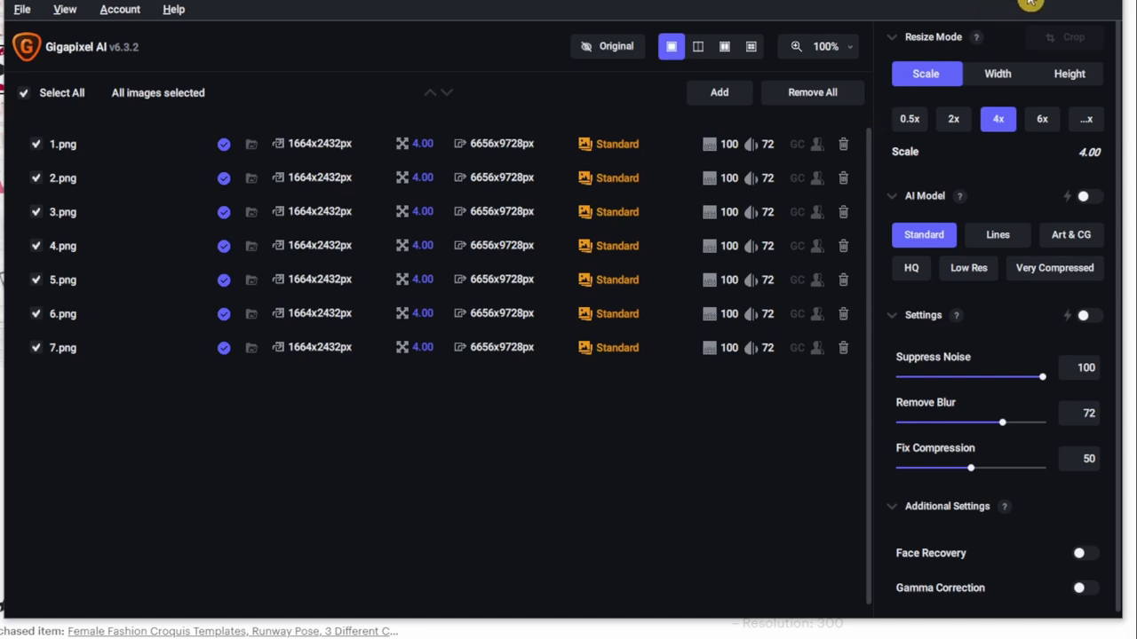
# Step: Switch from Gigapixel AI back to the browser's Etsy croquis template listing
pyautogui.hotkey('alt', 'Tab')
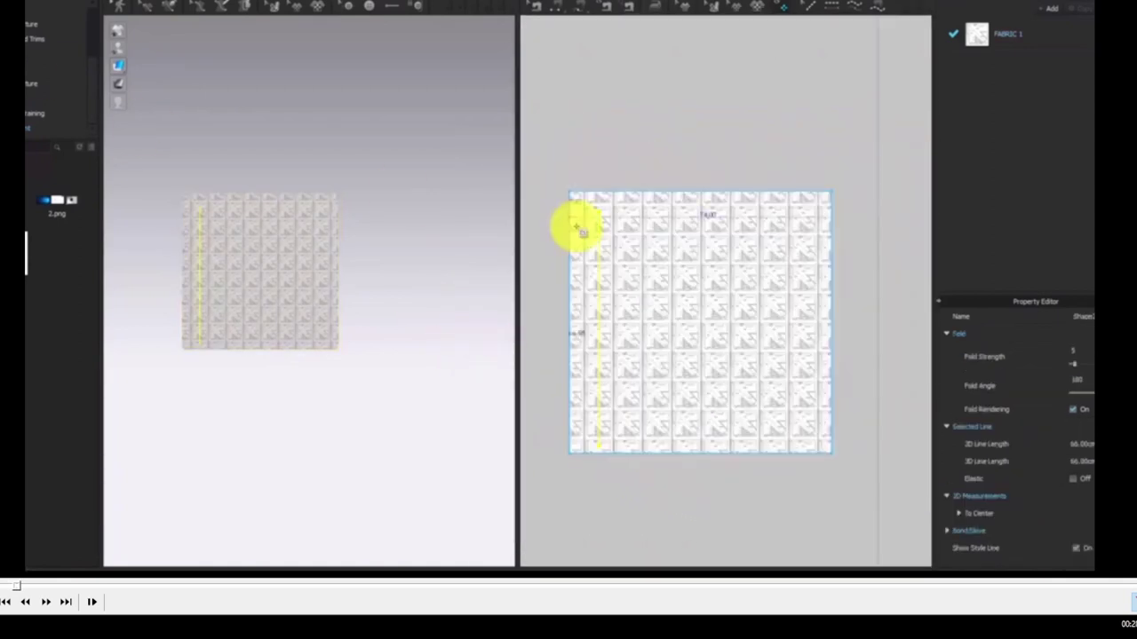
# Step: Skip the CLO 3D tutorial ahead through the pattern arrangements to the jacket draped on the avatar
pyautogui.moveTo(73, 586); pyautogui.dragTo(490, 592)
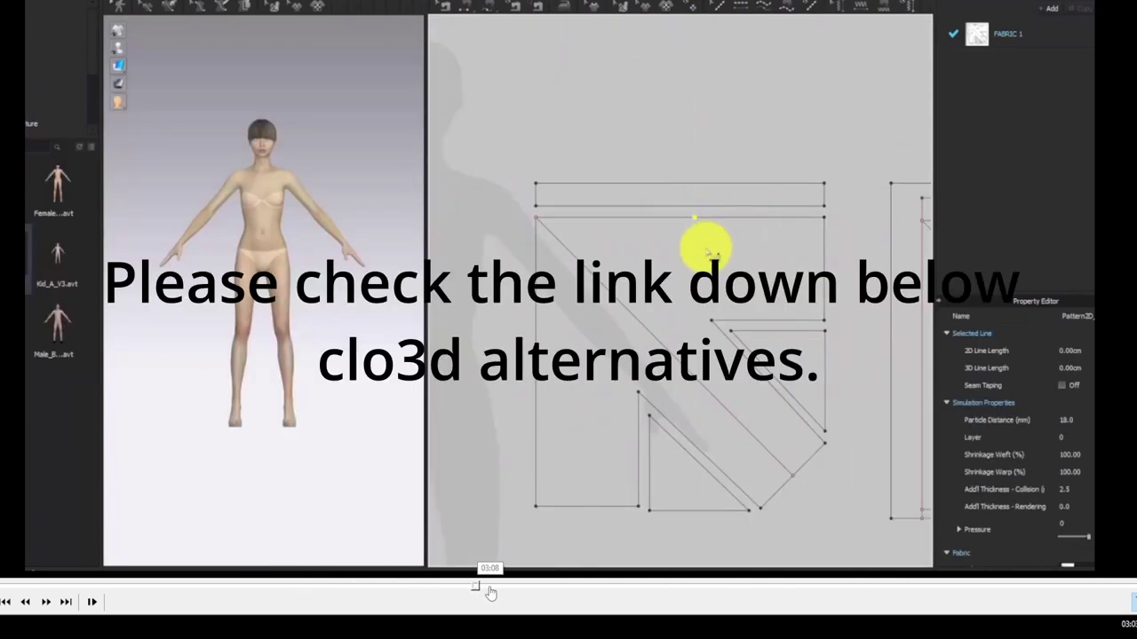
pyautogui.click(539, 593)
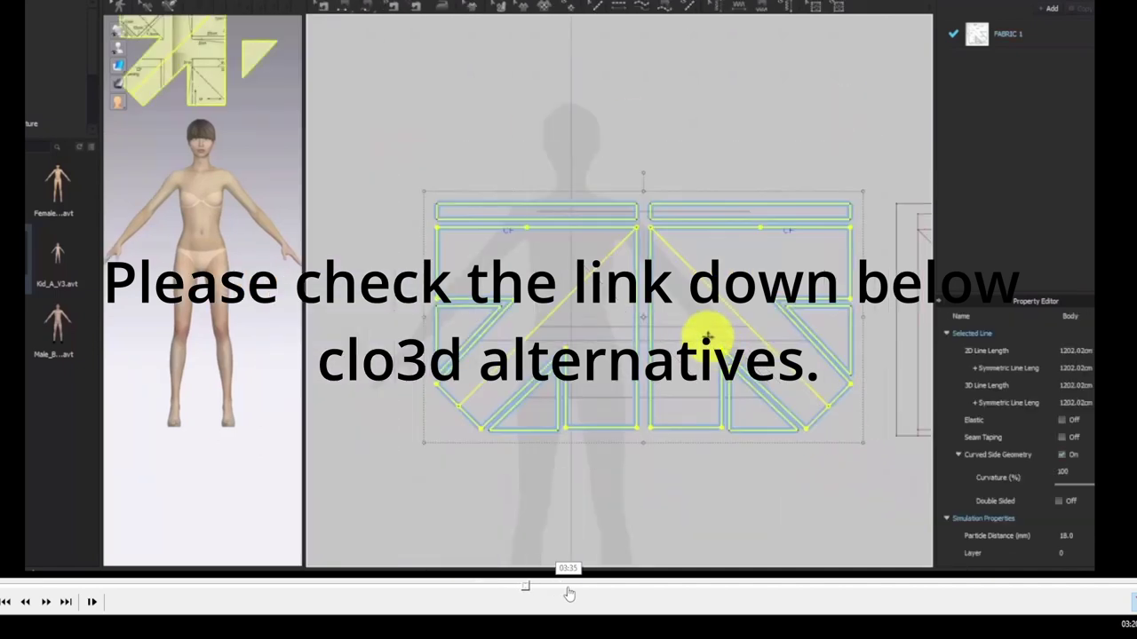
pyautogui.click(581, 593)
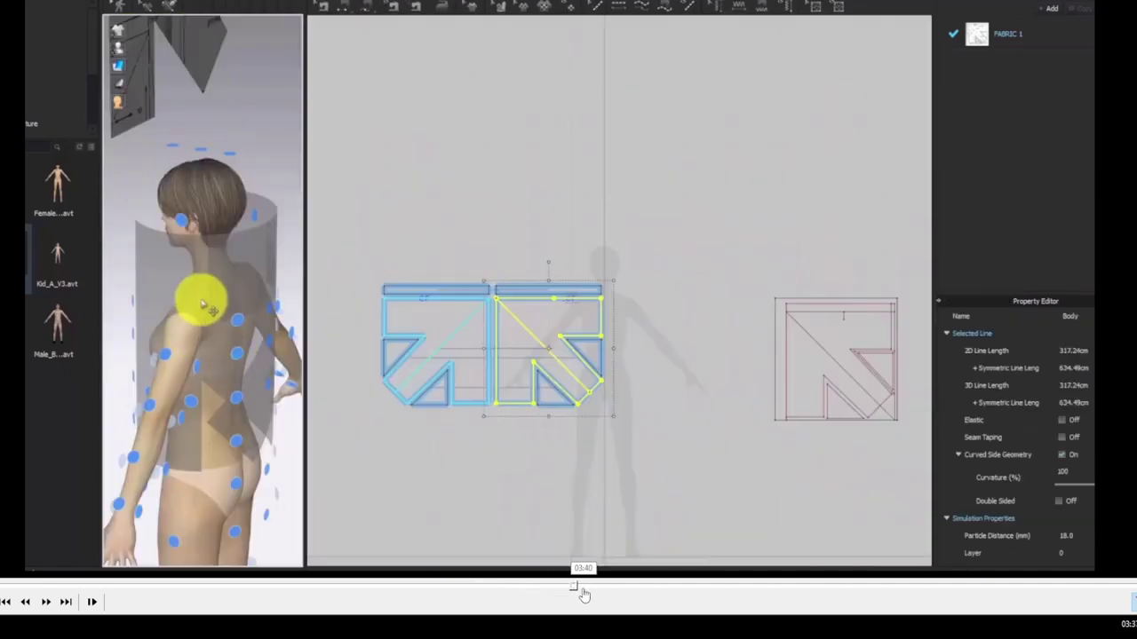
pyautogui.click(626, 593)
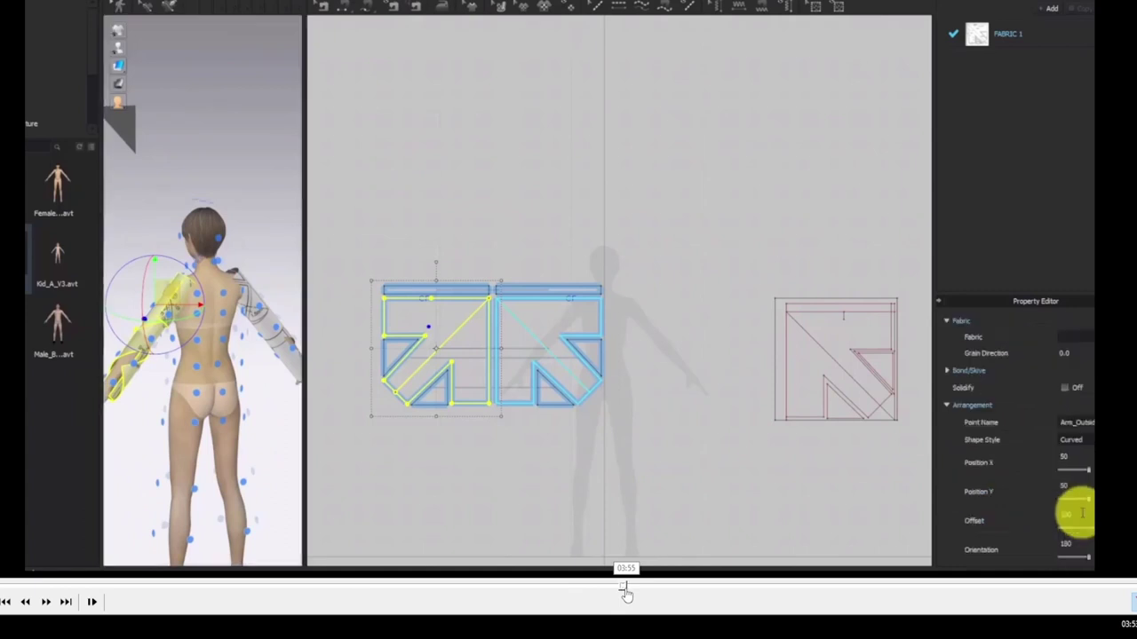
pyautogui.click(654, 594)
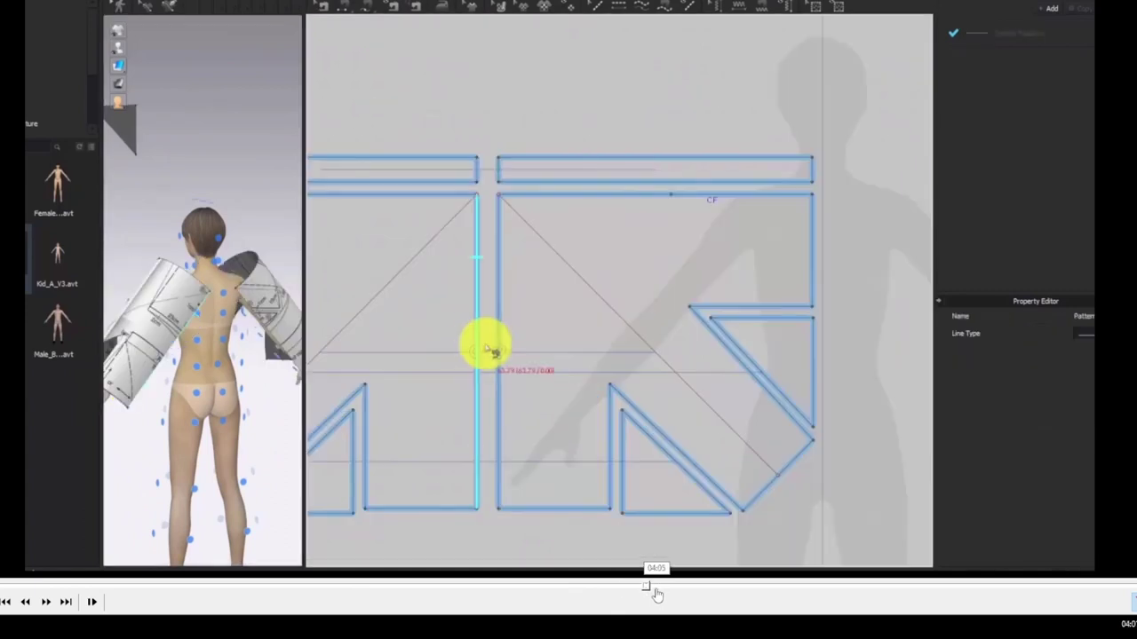
pyautogui.click(701, 595)
pyautogui.click(723, 594)
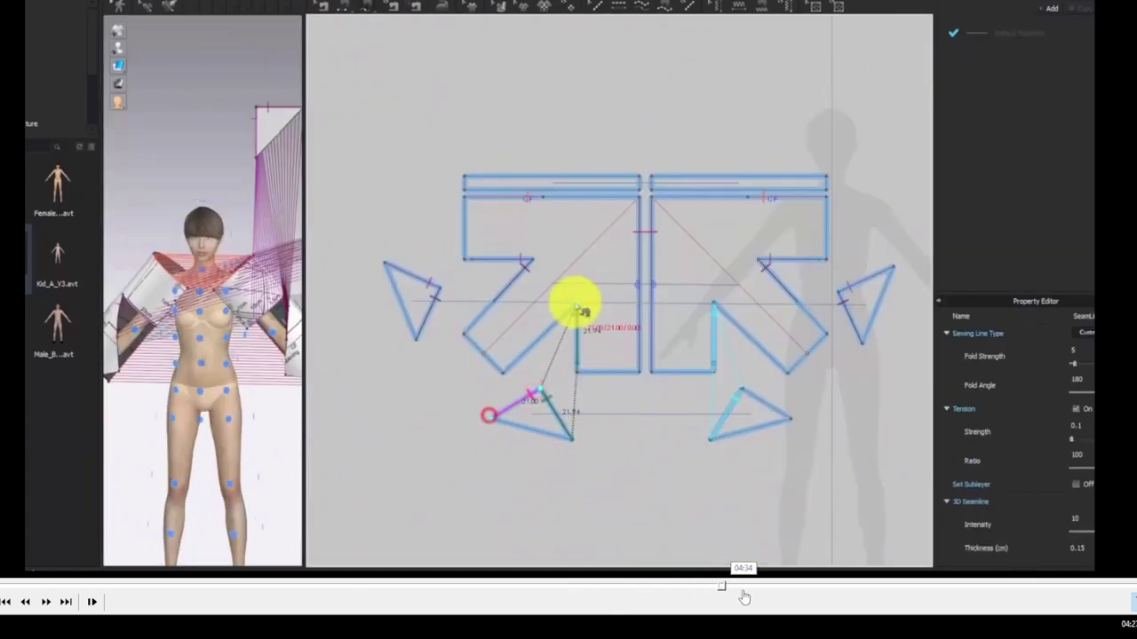
pyautogui.click(785, 595)
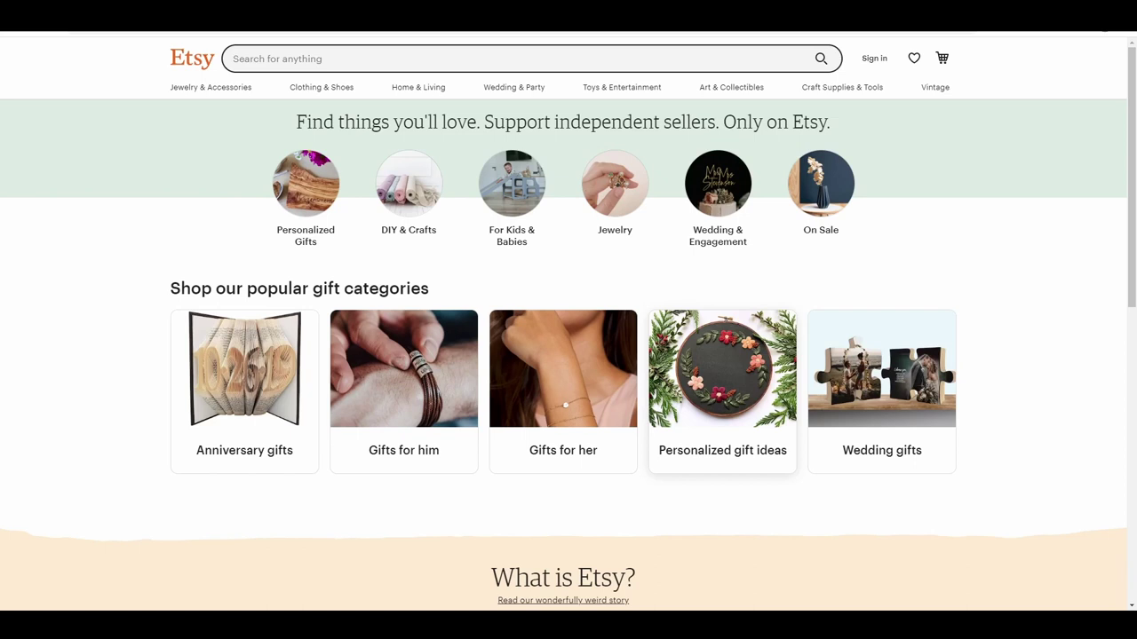
# Step: Scroll down the Etsy home page toward the footer links
pyautogui.scroll(-7, 568, 324)
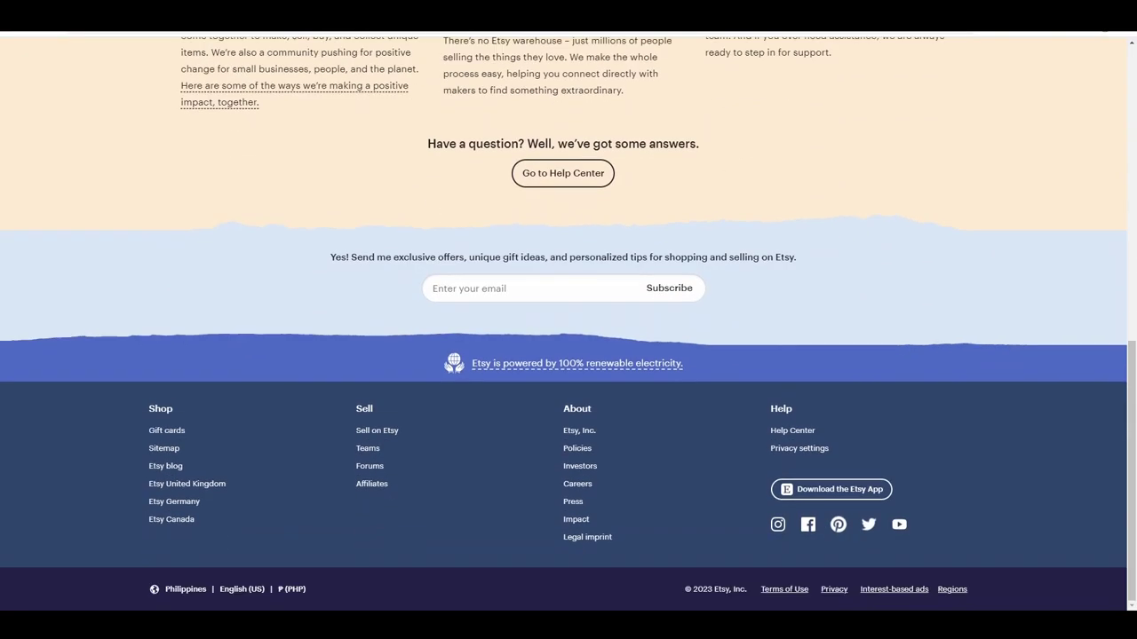